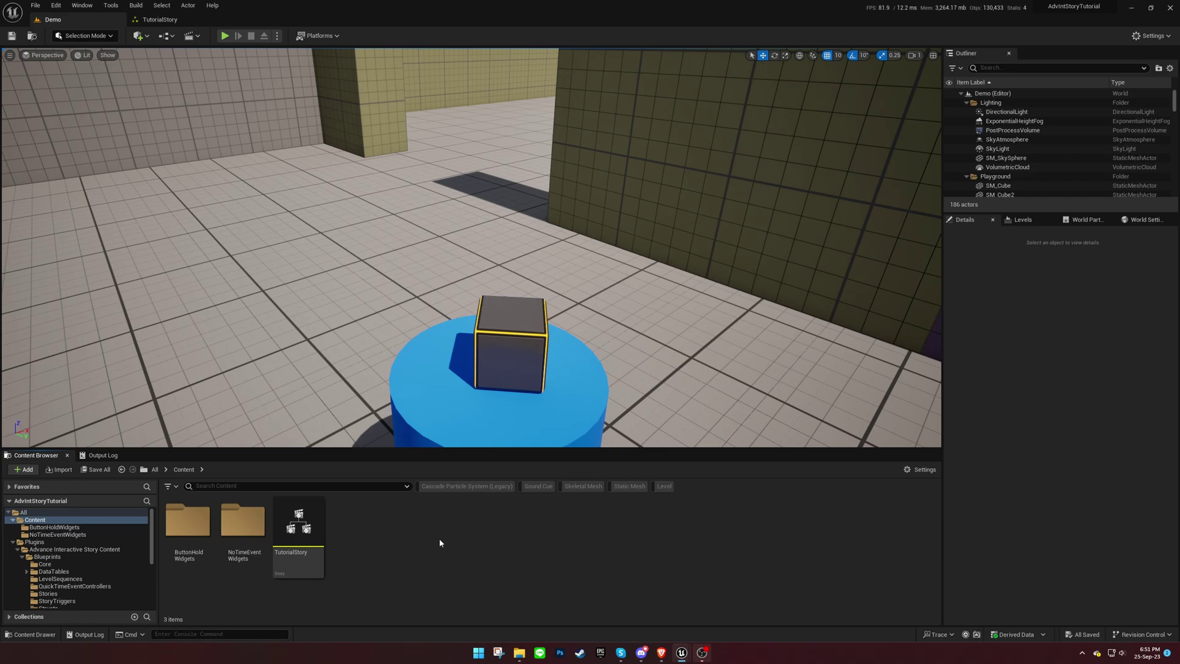
# - In TutorialStory, link a new Cinematic node set to LS_LeftJumpSuccess from the left-room node
pyautogui.doubleClick(311, 537)
pyautogui.moveTo(383, 502); pyautogui.dragTo(424, 414, button='right')
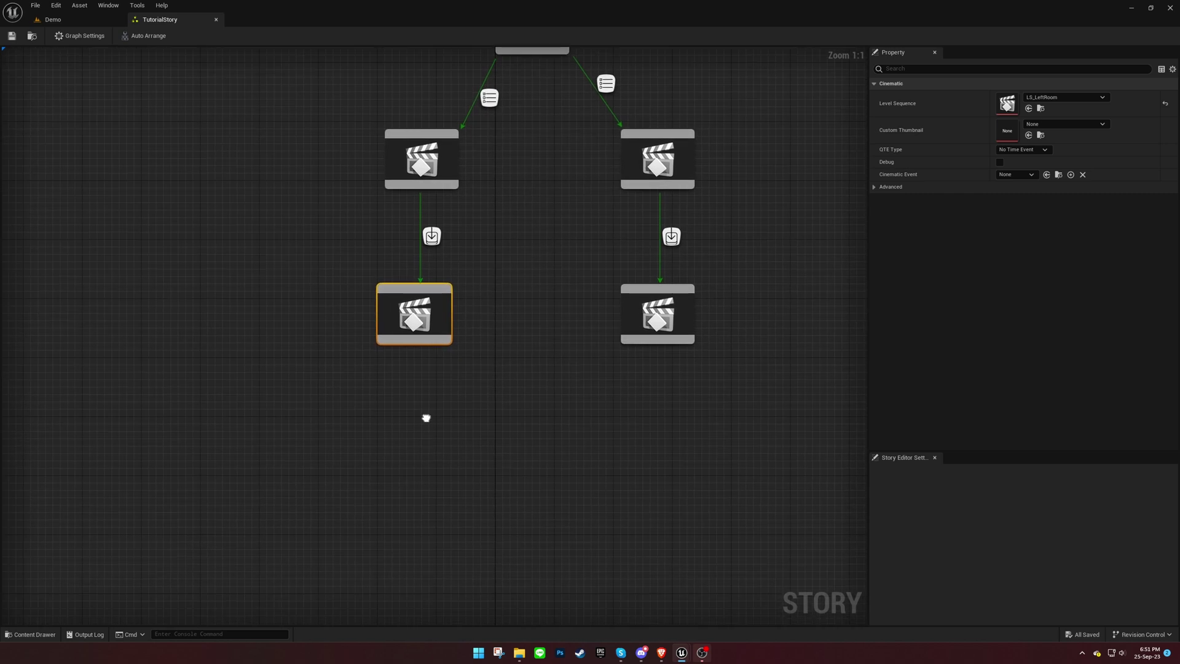
pyautogui.click(427, 379)
pyautogui.moveTo(414, 337); pyautogui.dragTo(333, 429)
pyautogui.click(381, 453)
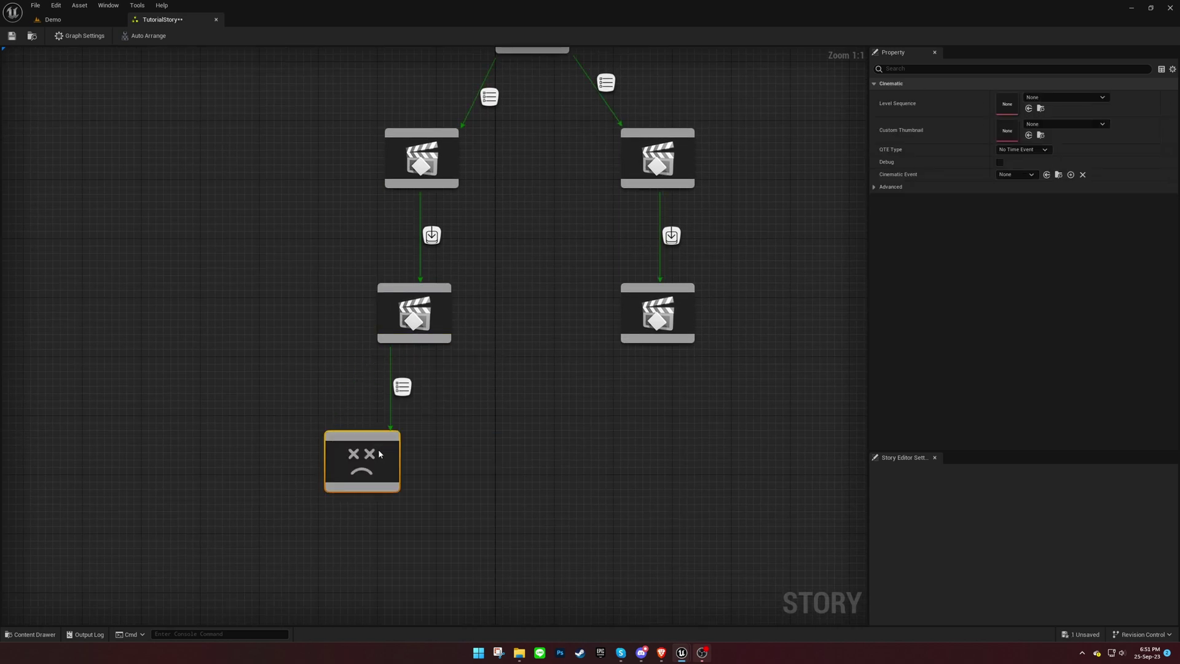
pyautogui.click(1044, 98)
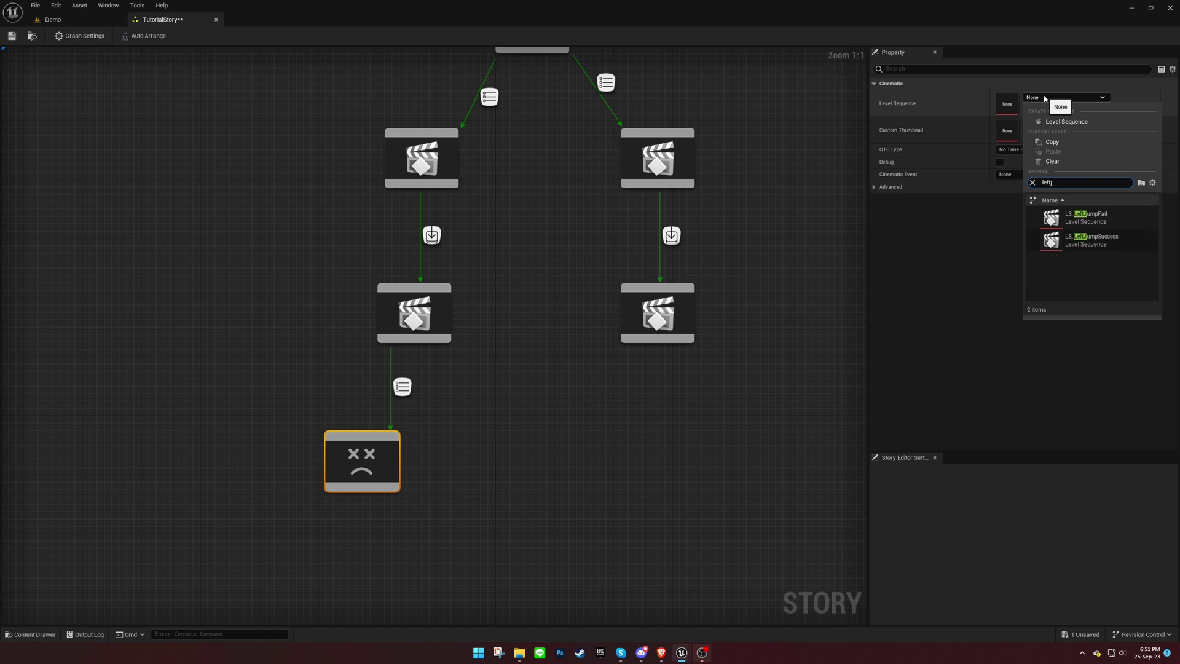
pyautogui.click(1074, 241)
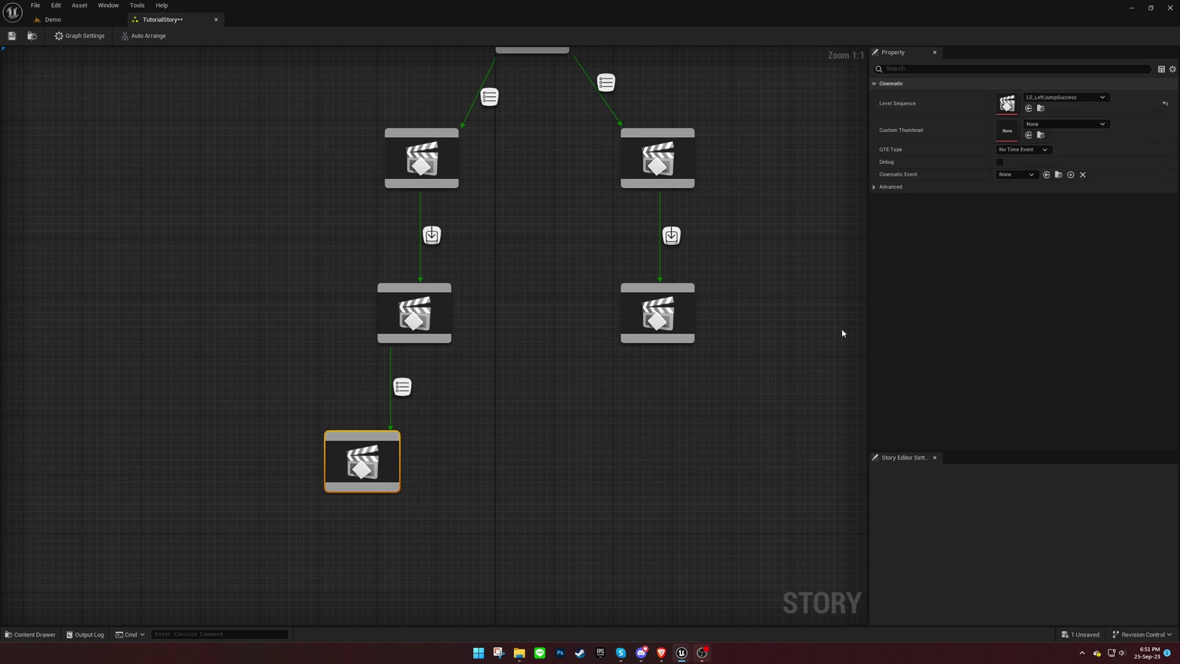
# - Set LS_LeftRoom's QTE Type to Timed Event and give the success transition QTE ID 'up'
pyautogui.click(439, 330)
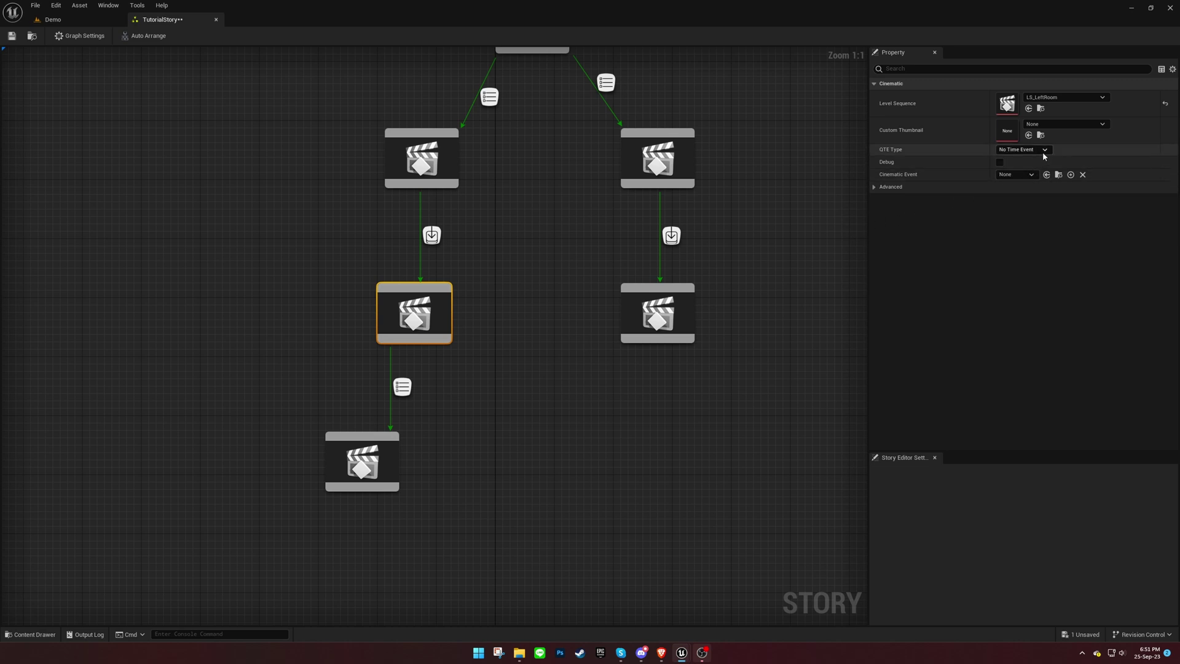
pyautogui.click(1024, 150)
pyautogui.click(1014, 165)
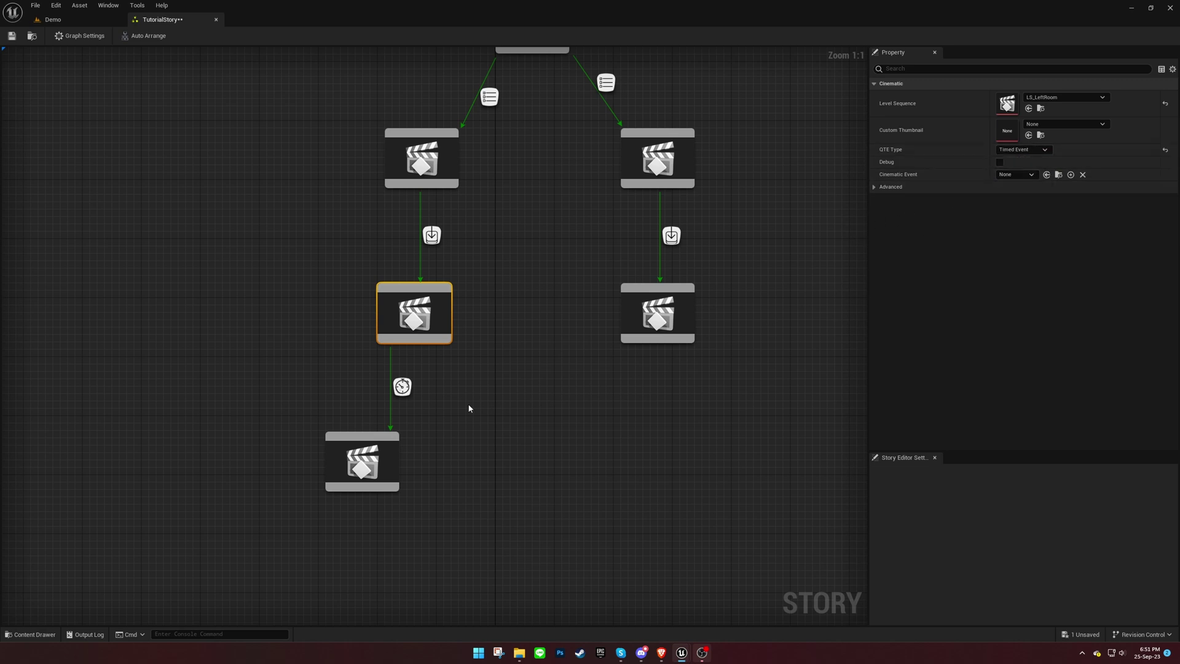
pyautogui.click(409, 394)
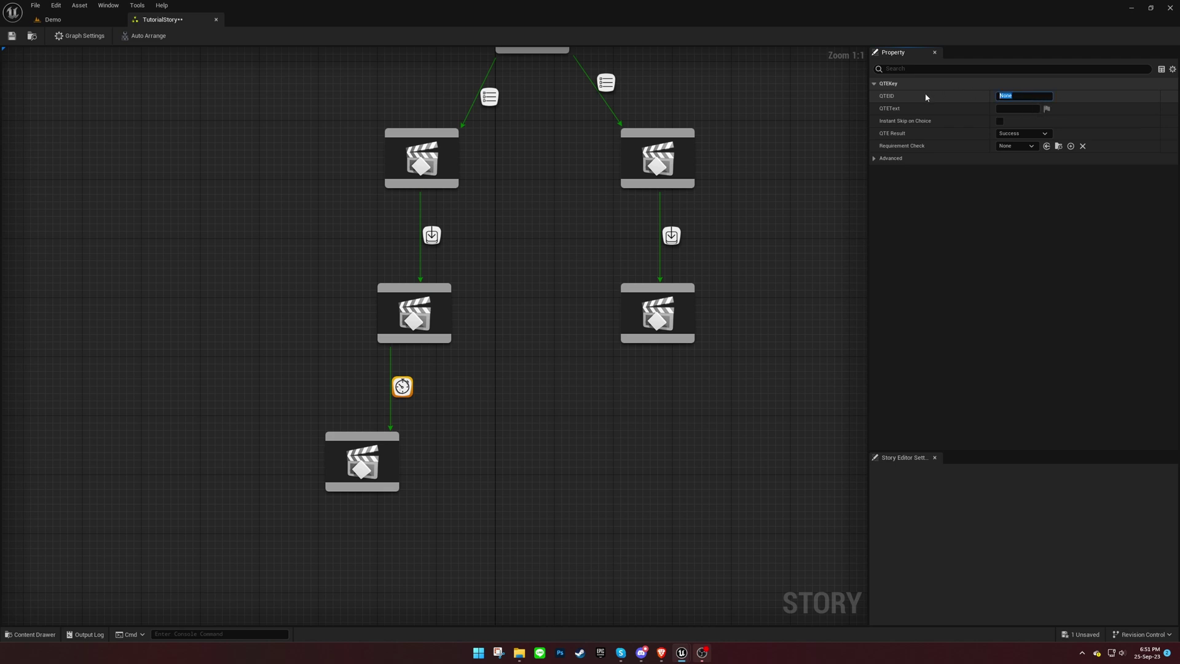
pyautogui.write('up')
pyautogui.press('Return')
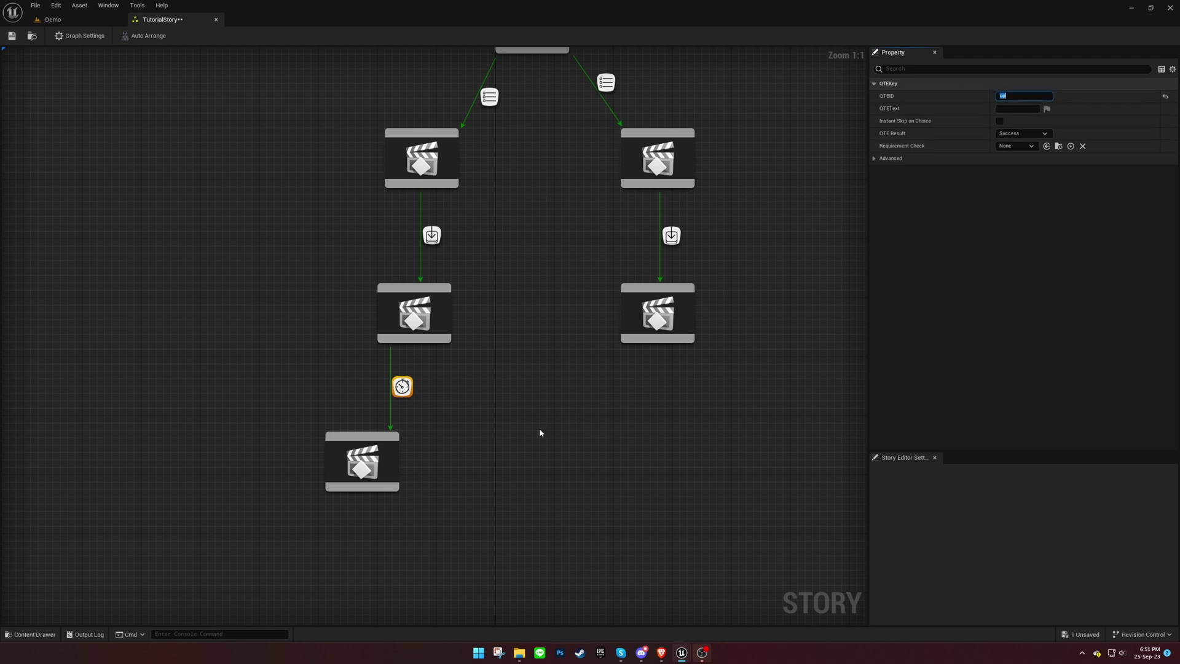
pyautogui.click(423, 328)
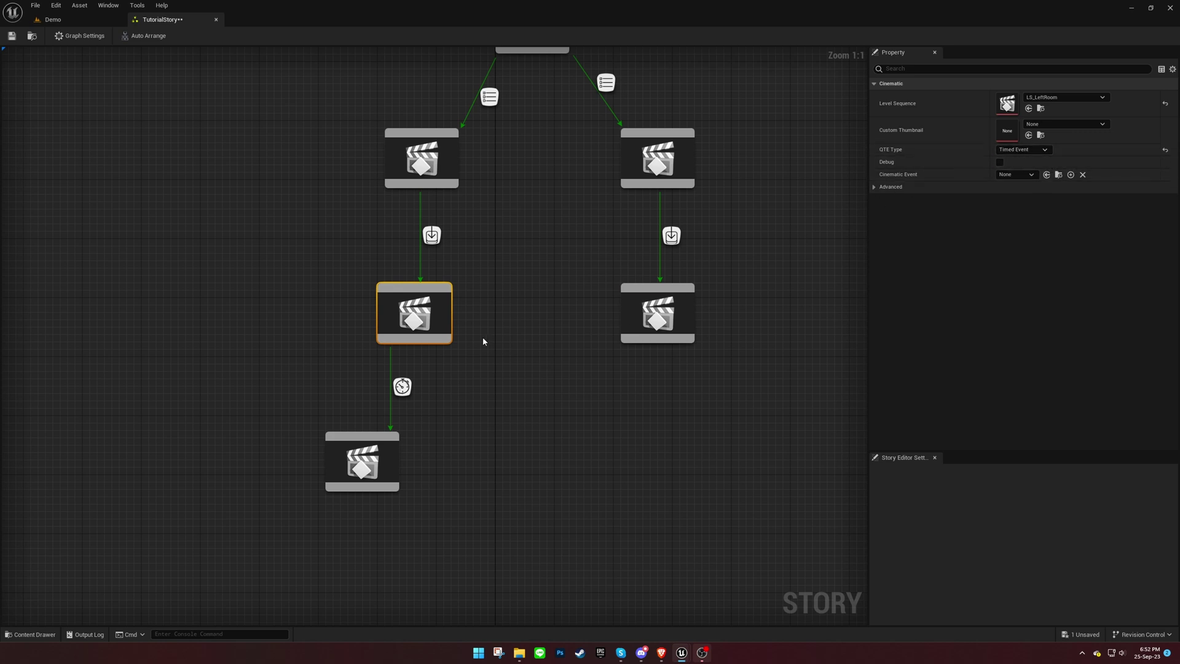
# - Link a second Cinematic node set to LS_LeftJumpFail from LS_LeftRoom
pyautogui.moveTo(413, 343); pyautogui.dragTo(455, 426)
pyautogui.click(485, 444)
pyautogui.click(1074, 98)
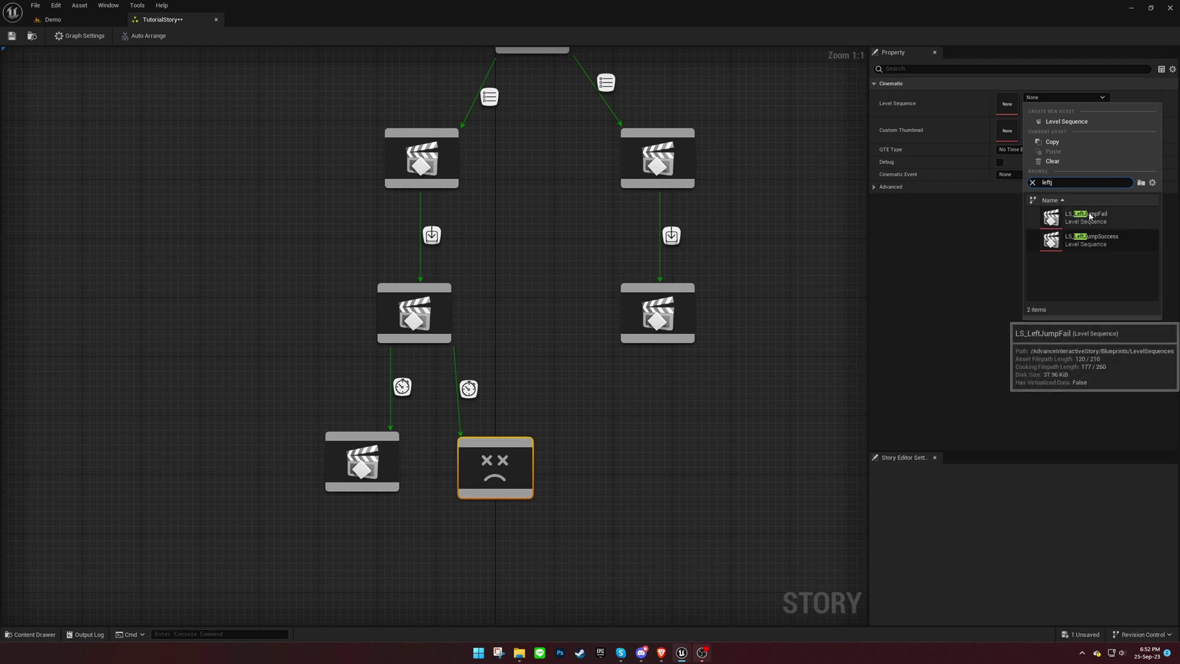
pyautogui.click(1083, 218)
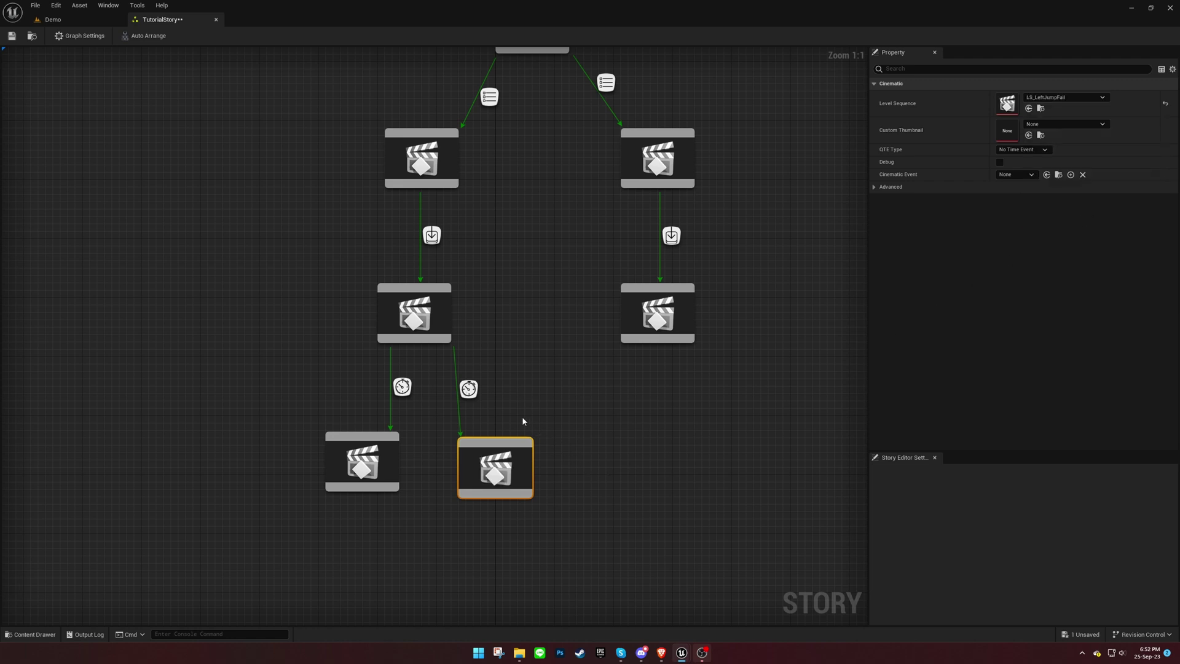
# - Set the new transition's QTE Result to Fail and spread the success and fail nodes apart
pyautogui.click(469, 389)
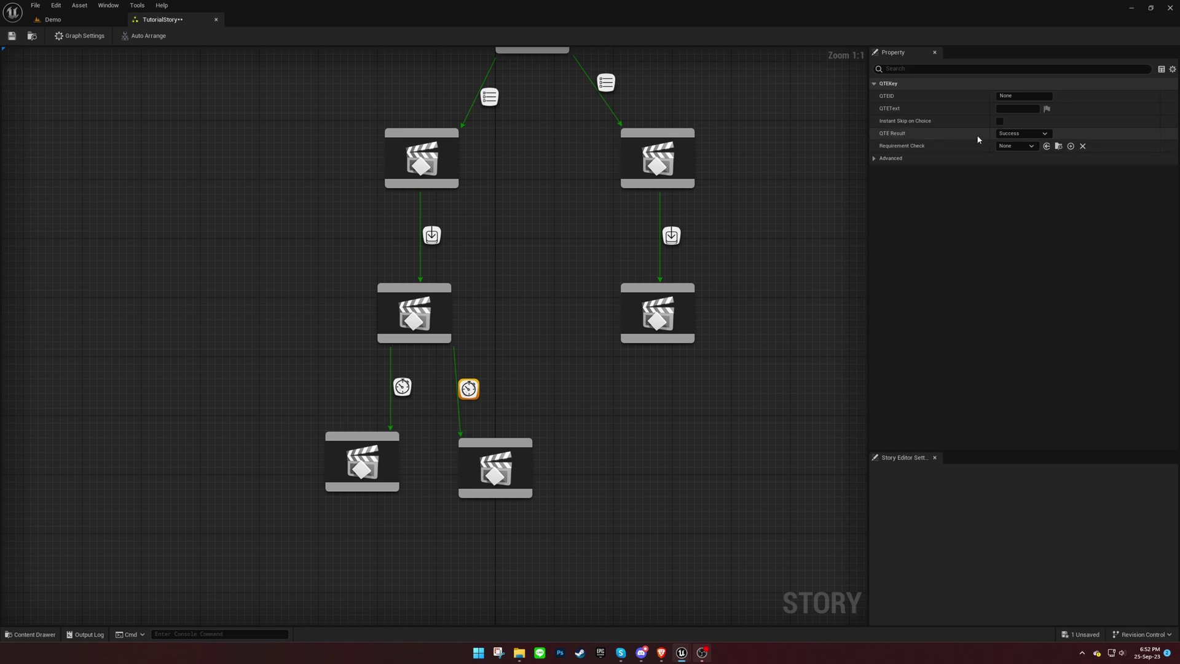
pyautogui.click(1022, 133)
pyautogui.click(1020, 150)
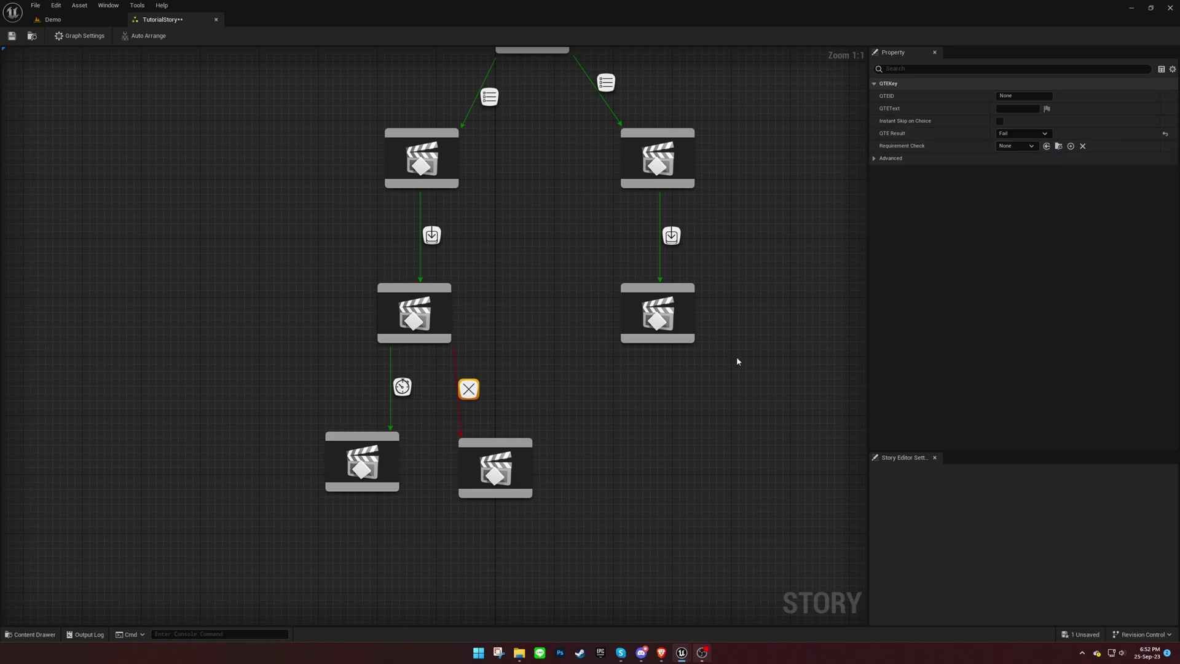
pyautogui.moveTo(383, 467); pyautogui.dragTo(347, 474)
pyautogui.moveTo(487, 470); pyautogui.dragTo(509, 471)
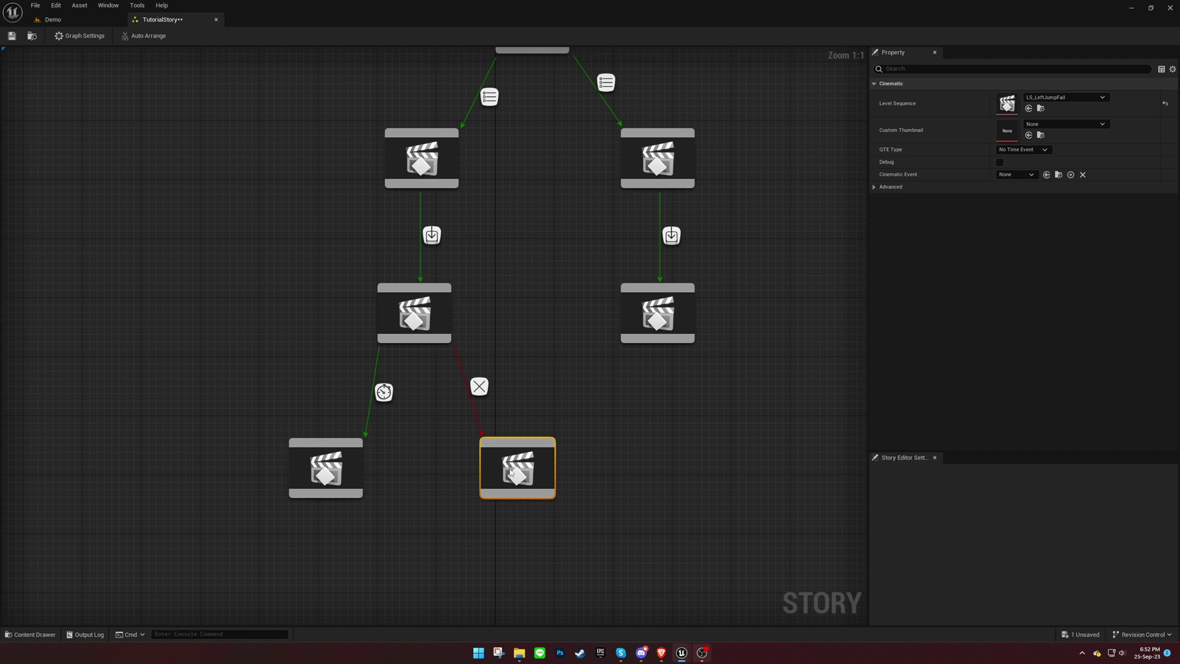
pyautogui.click(625, 445)
pyautogui.click(384, 393)
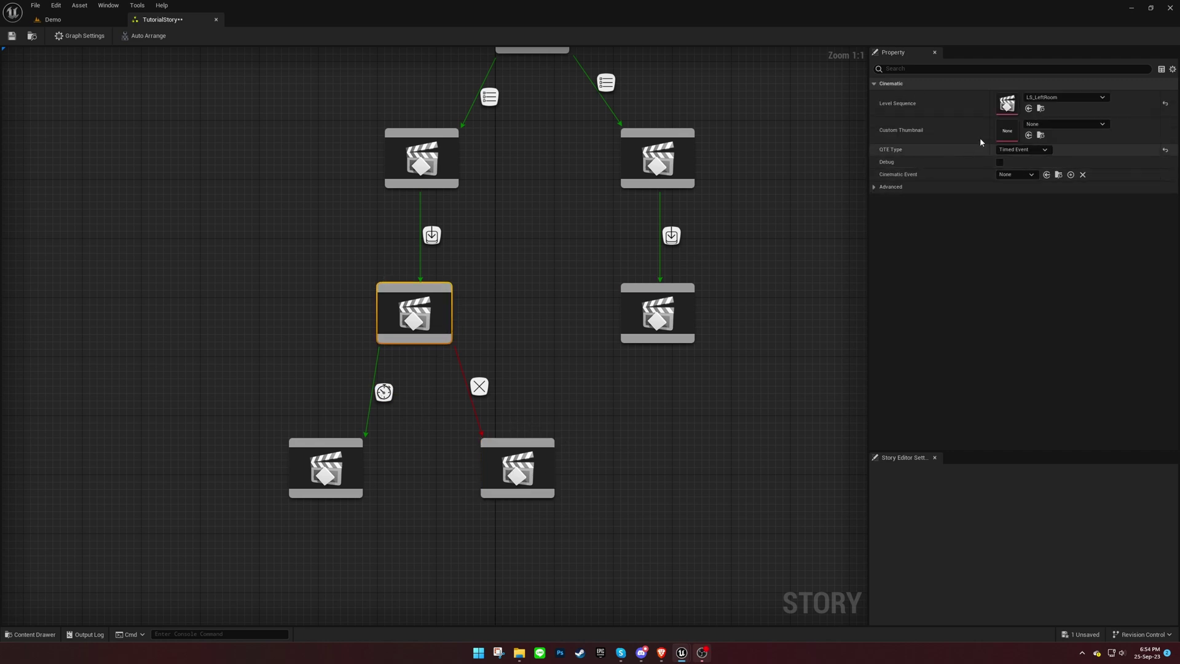
# - Open LS_LeftRoom in Sequencer and add a Timed Event Track trimmed to frames 179–192
pyautogui.doubleClick(1007, 103)
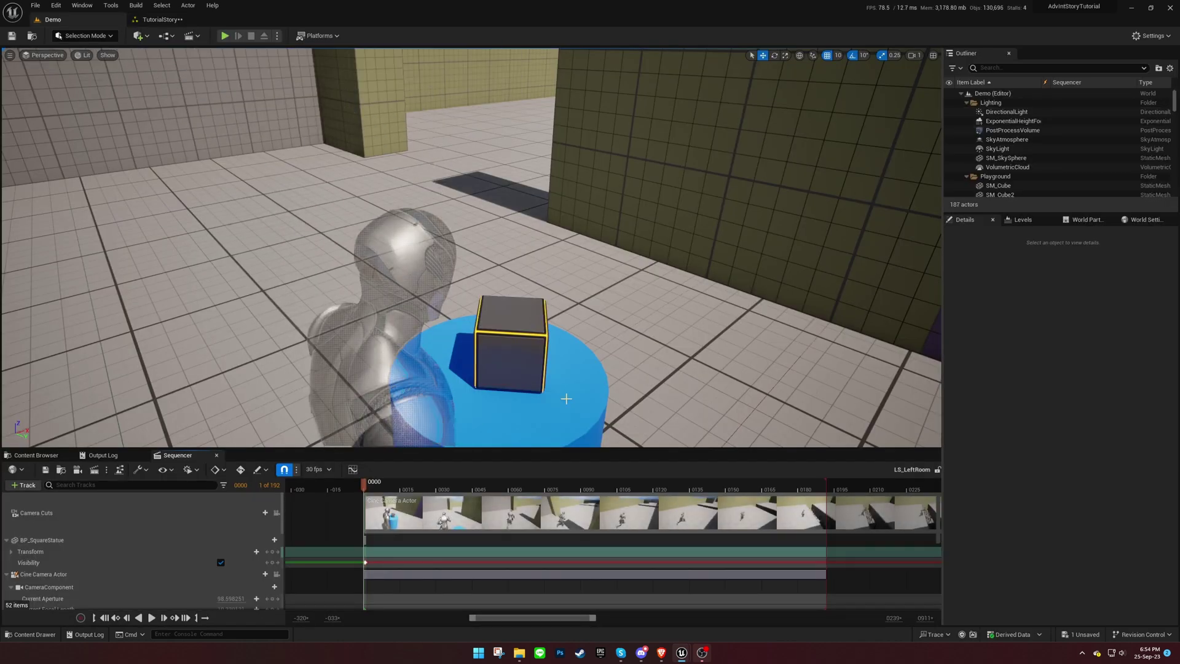
pyautogui.moveTo(377, 486); pyautogui.dragTo(796, 488)
pyautogui.click(22, 486)
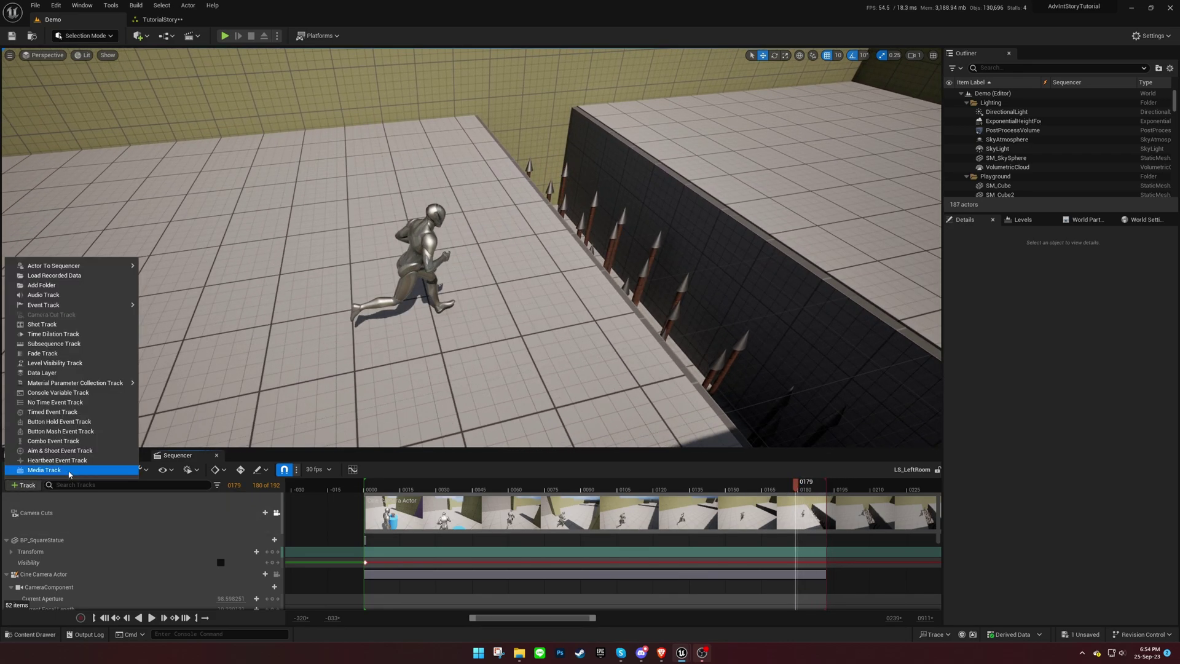
pyautogui.click(111, 413)
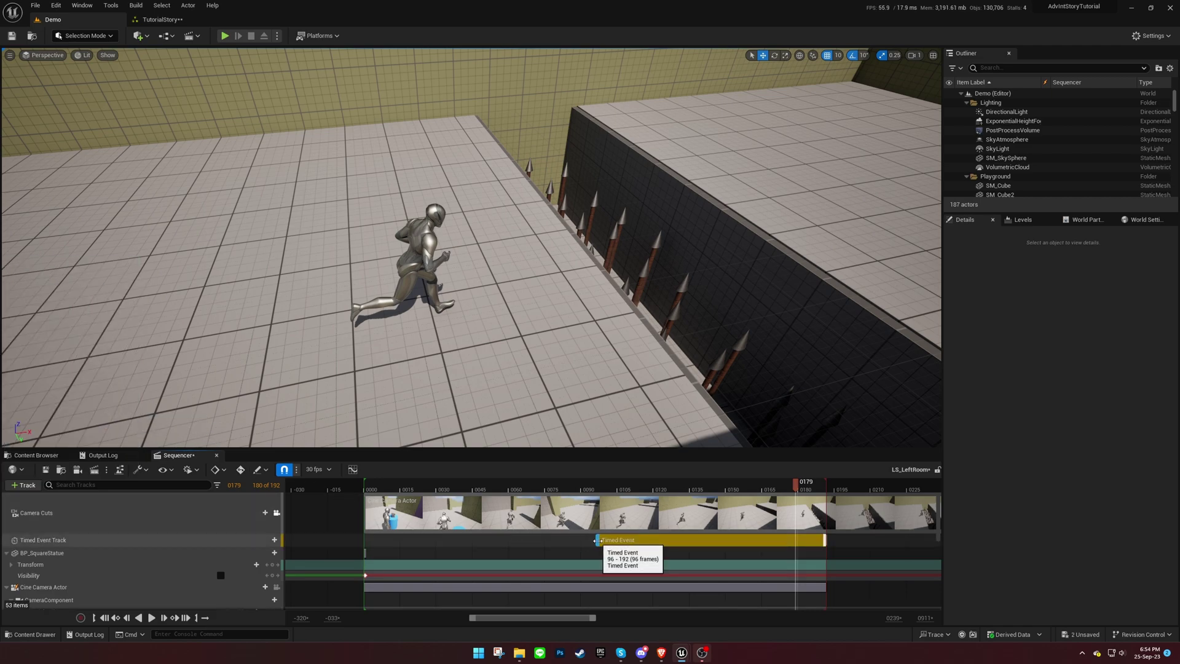
pyautogui.moveTo(596, 544); pyautogui.dragTo(798, 554)
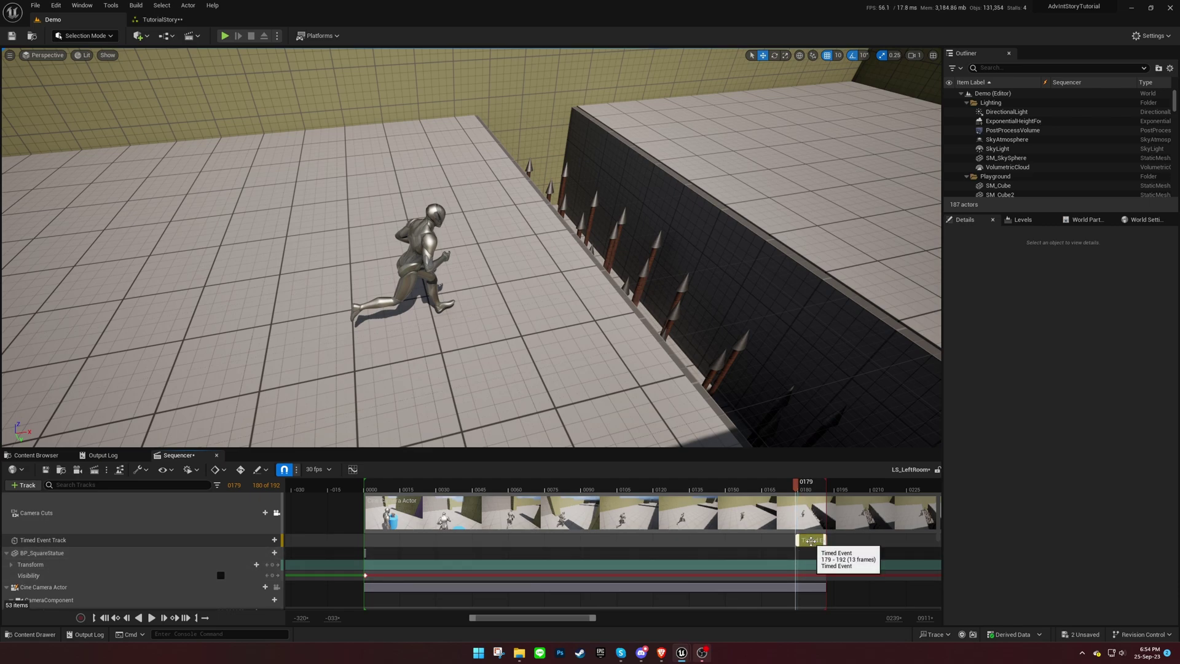
# - Give the Timed Event section a choice widget, a timed-event group widget and slow motion 0.30304
pyautogui.rightClick(812, 542)
pyautogui.moveTo(849, 410)
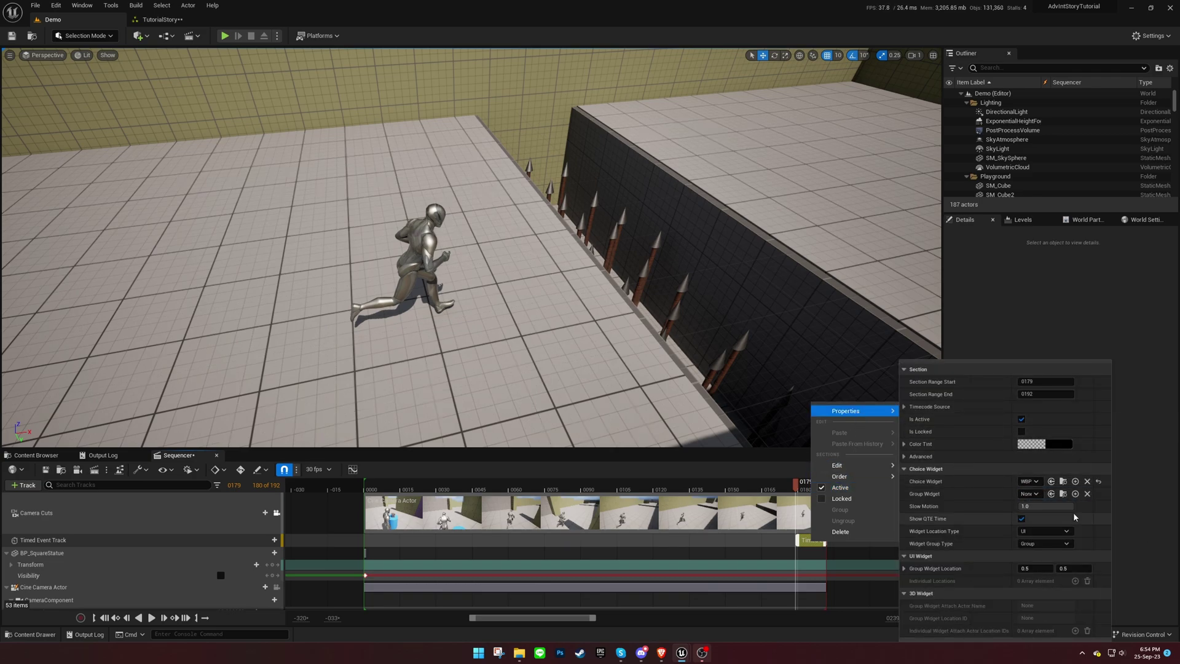
pyautogui.click(1029, 482)
pyautogui.click(1076, 515)
pyautogui.click(1029, 494)
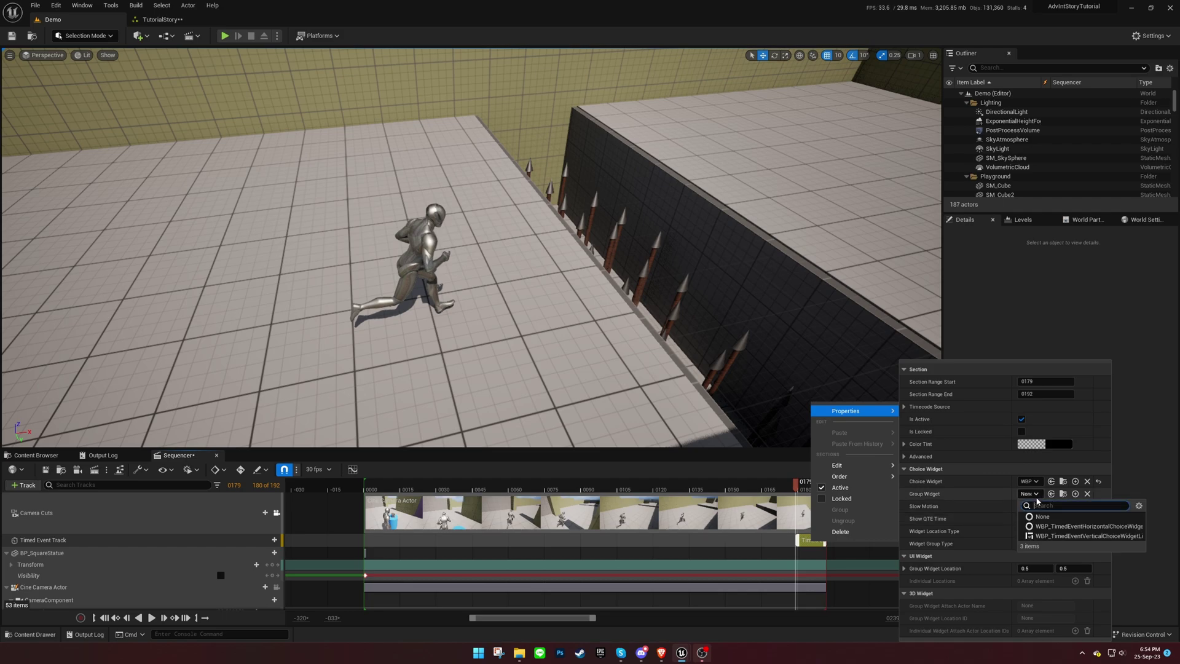
pyautogui.click(1073, 528)
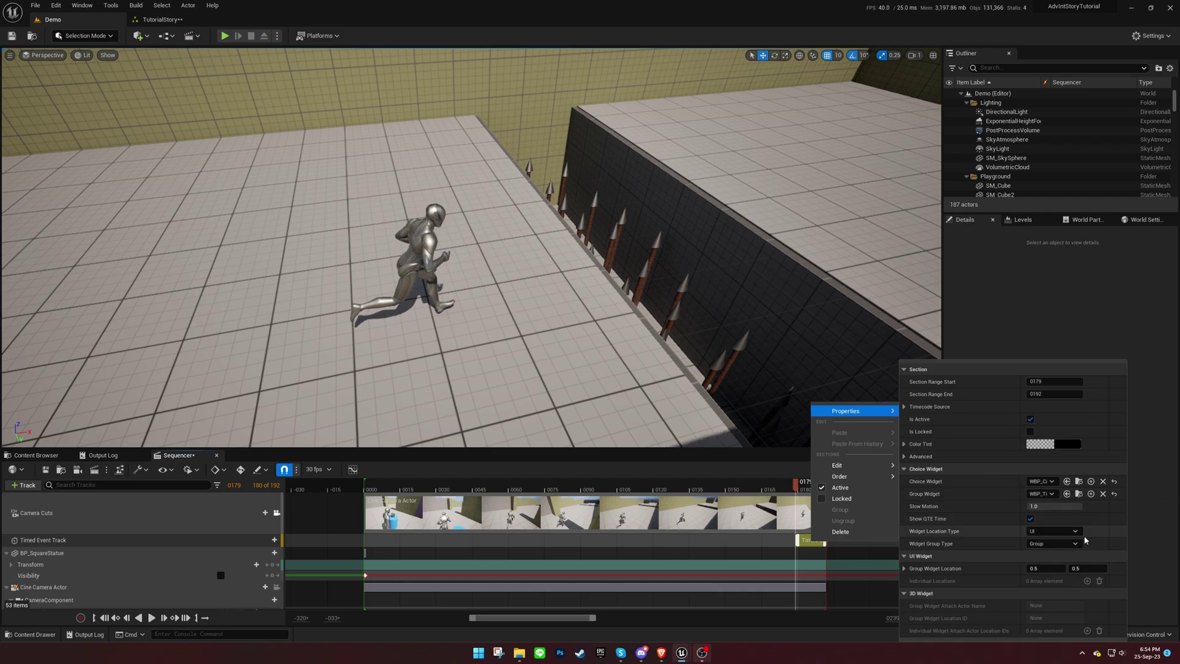
pyautogui.write('0.1288')
pyautogui.moveTo(1055, 507); pyautogui.dragTo(1055, 506)
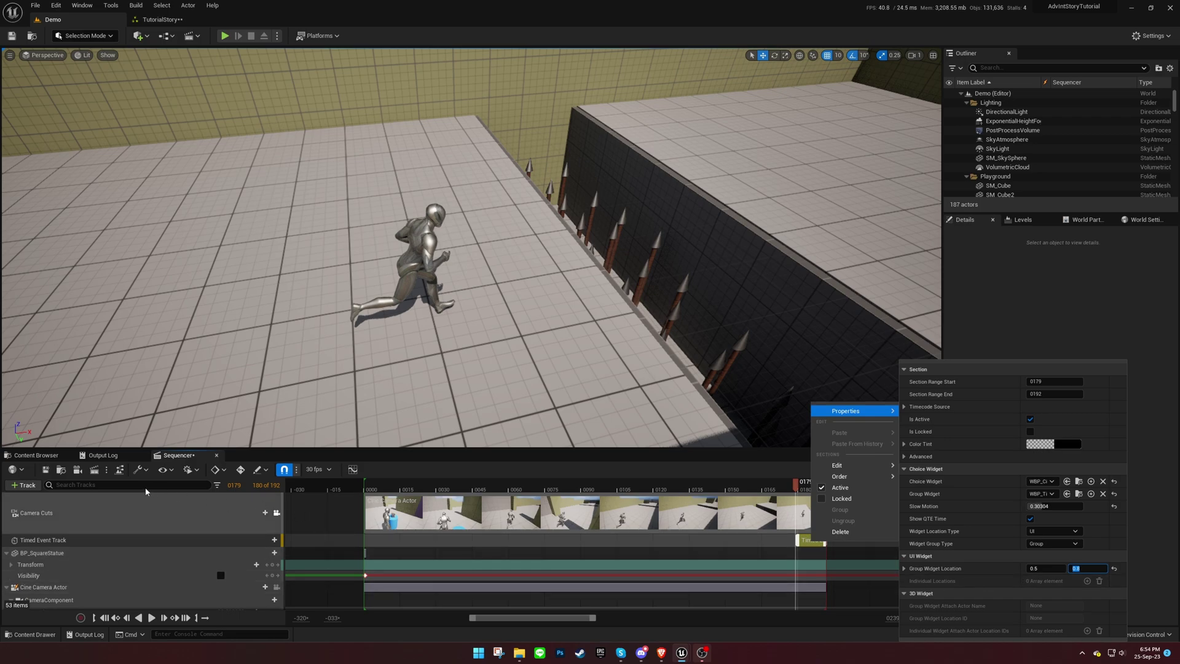
# - Save LS_LeftRoom and TutorialStory, then close the sequence editor
pyautogui.click(61, 470)
pyautogui.click(95, 470)
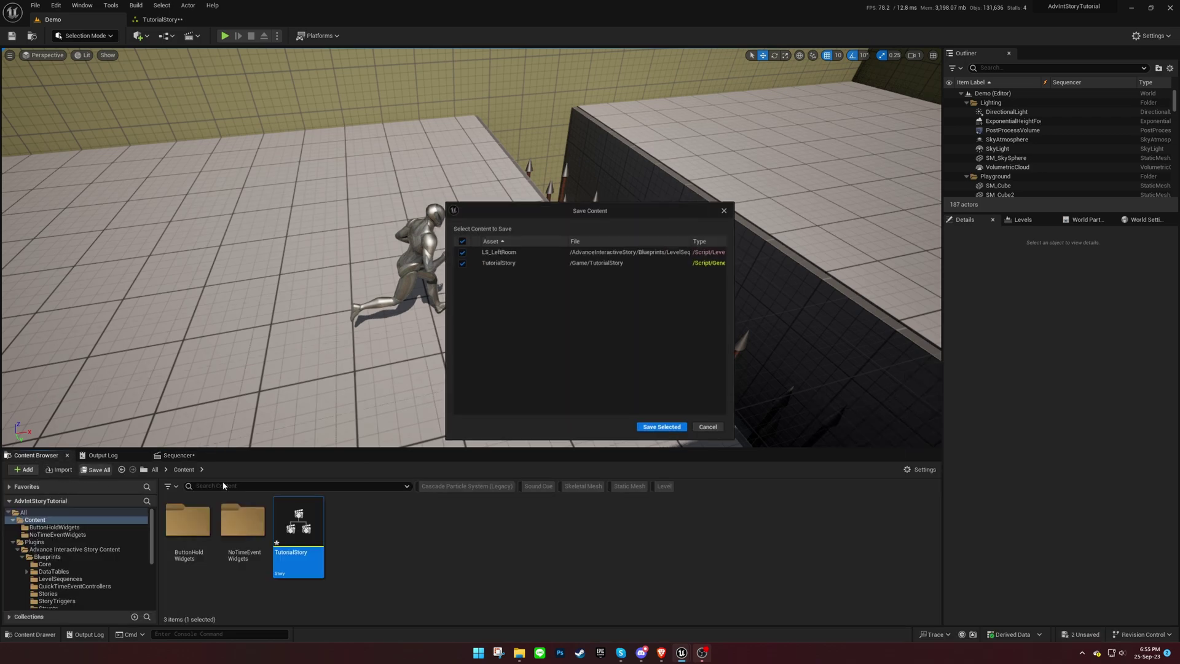
pyautogui.click(662, 429)
pyautogui.click(216, 455)
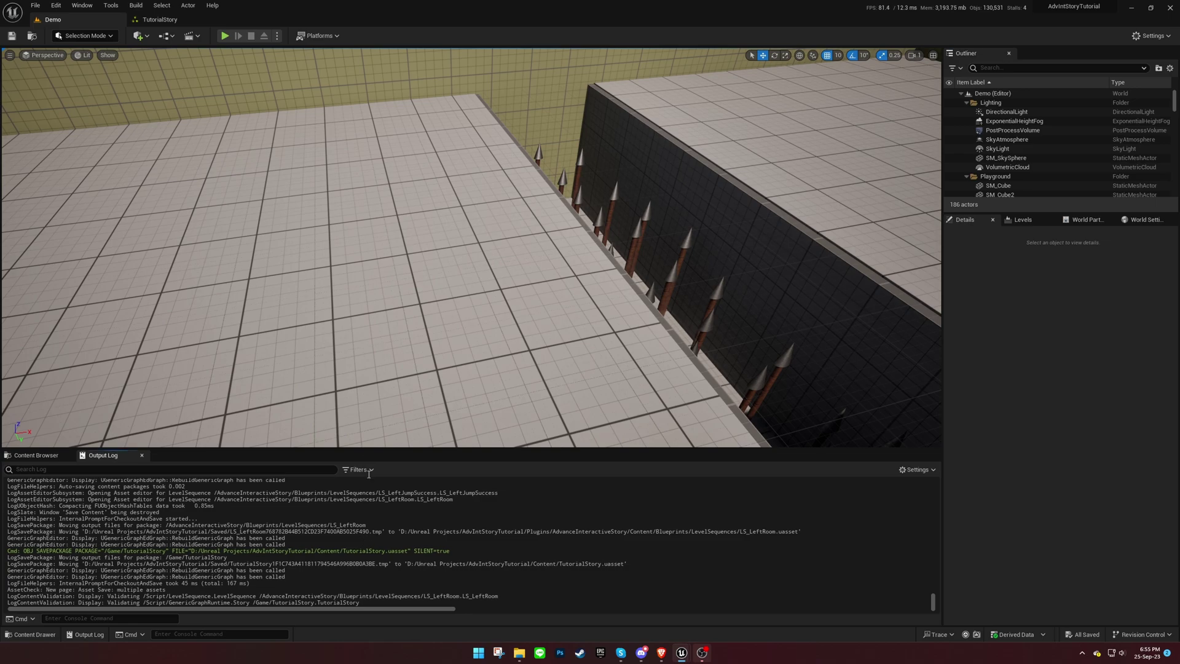
# - Play test the story, choosing Go Left and pressing Z to take the cube, then stop
pyautogui.click(233, 35)
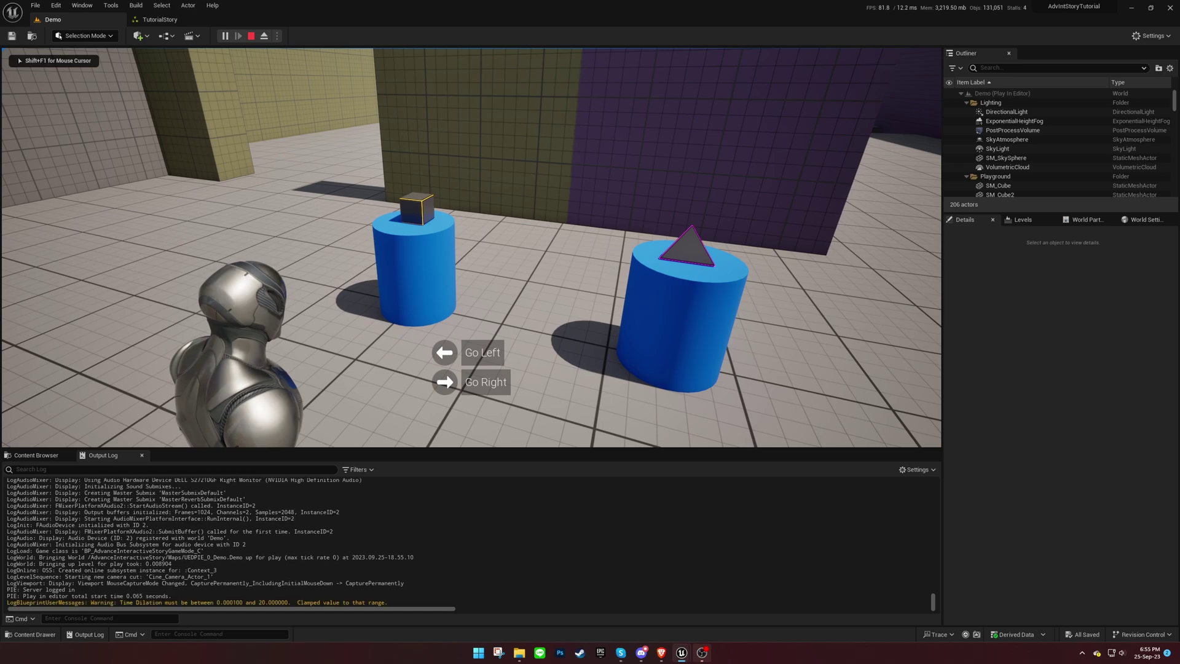
pyautogui.press('Left')
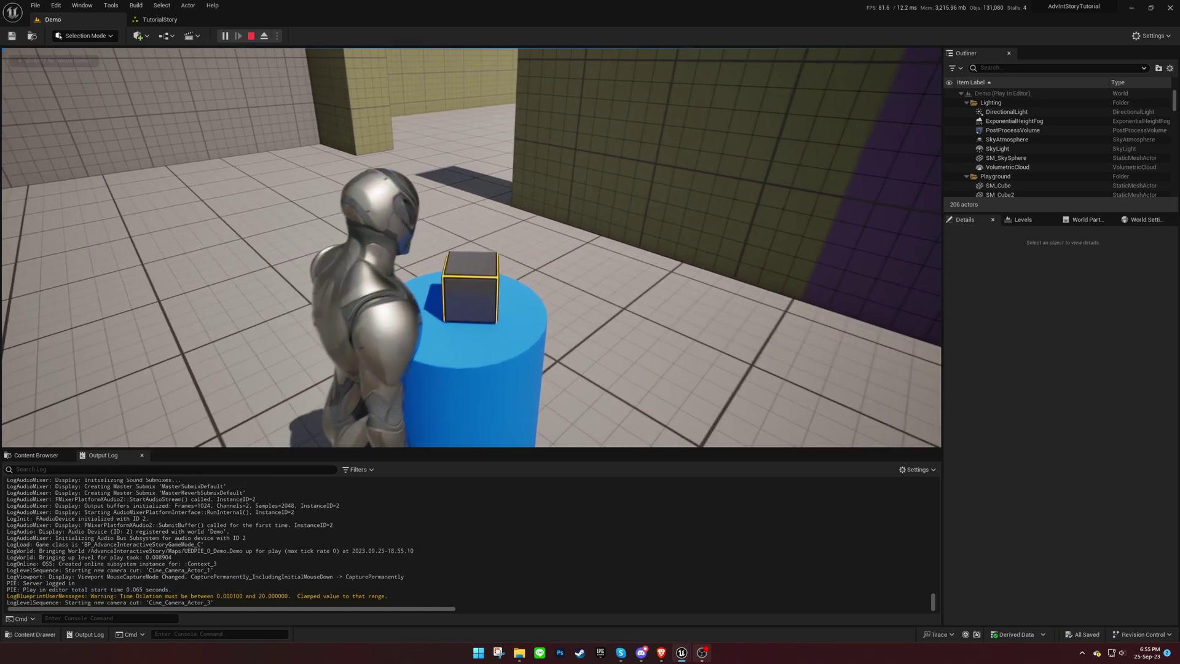
pyautogui.press('z')
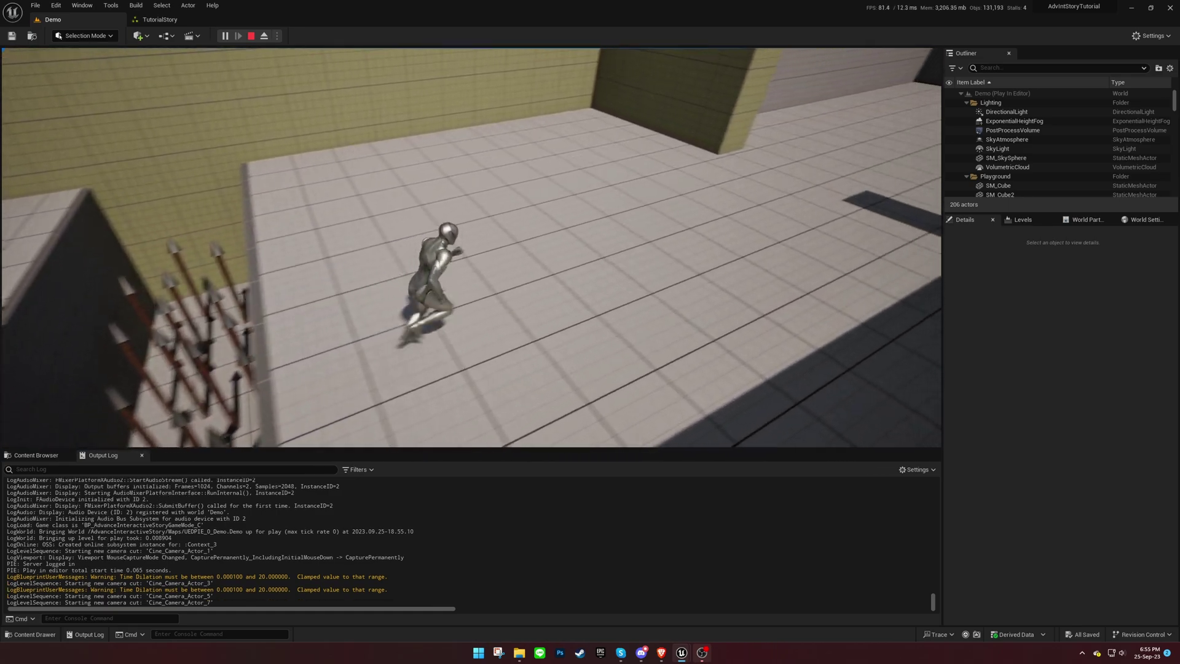
pyautogui.press('Escape')
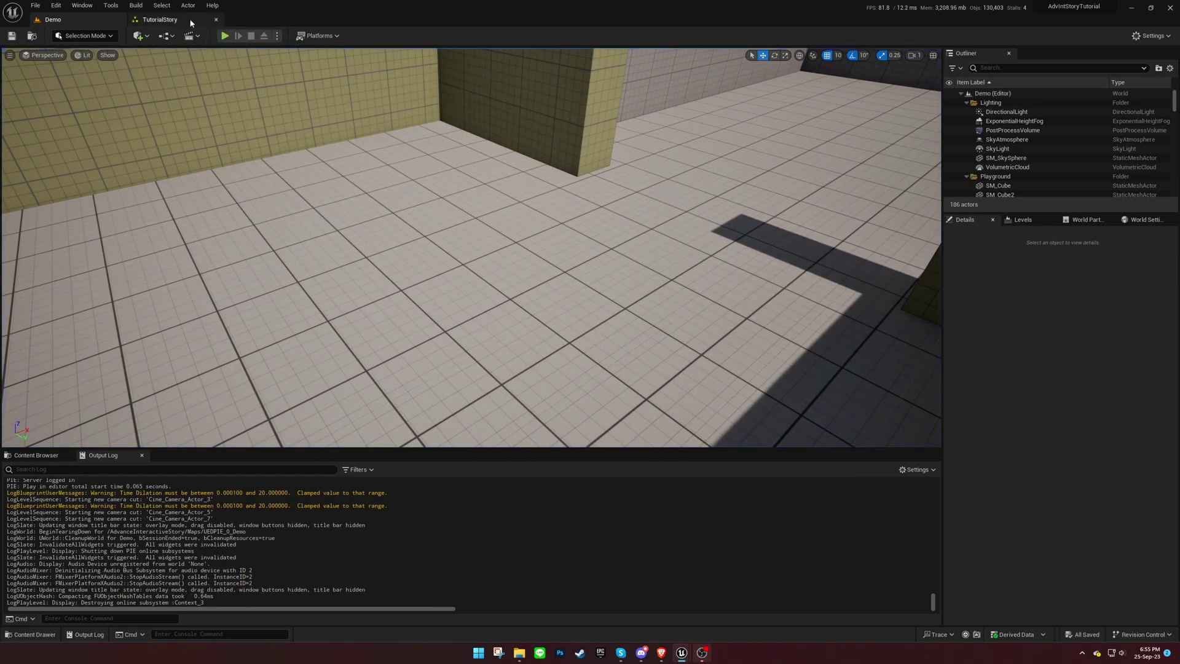
# - Enable Debug on the TutorialStory cinematic node with the QTE branches
pyautogui.click(160, 19)
pyautogui.click(475, 295)
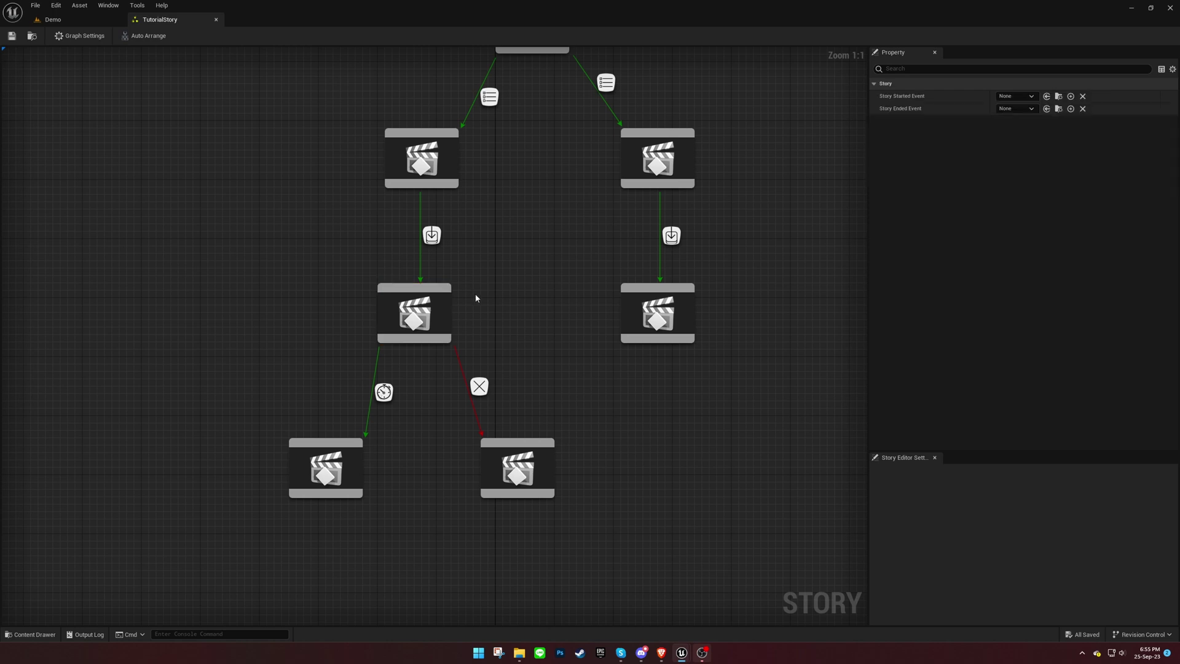
pyautogui.click(434, 305)
pyautogui.click(1000, 162)
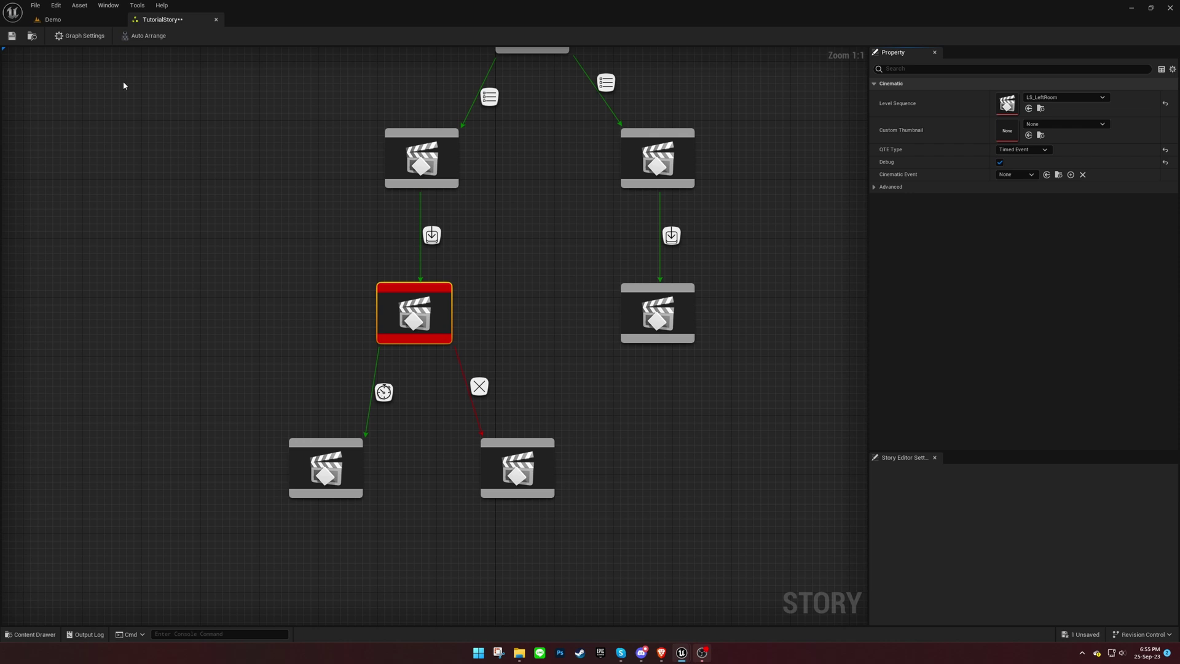
# - Play test the Demo level up to the spike-wall prompt, then stop
pyautogui.click(86, 20)
pyautogui.hotkey('alt', 'p')
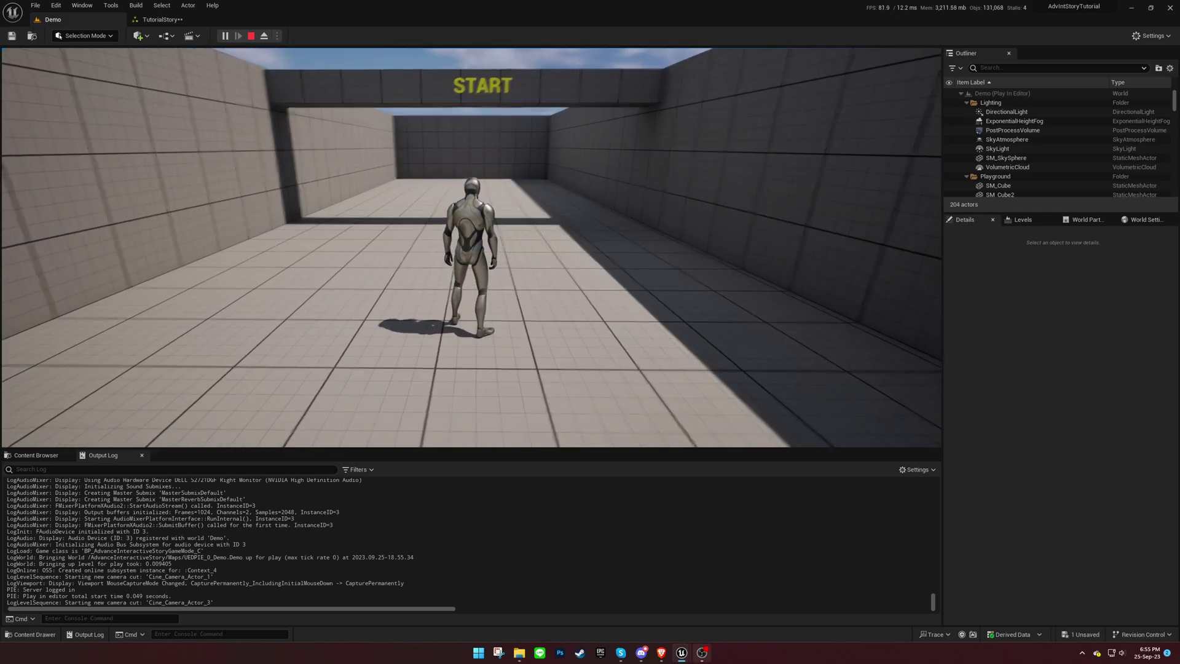
pyautogui.press('Escape')
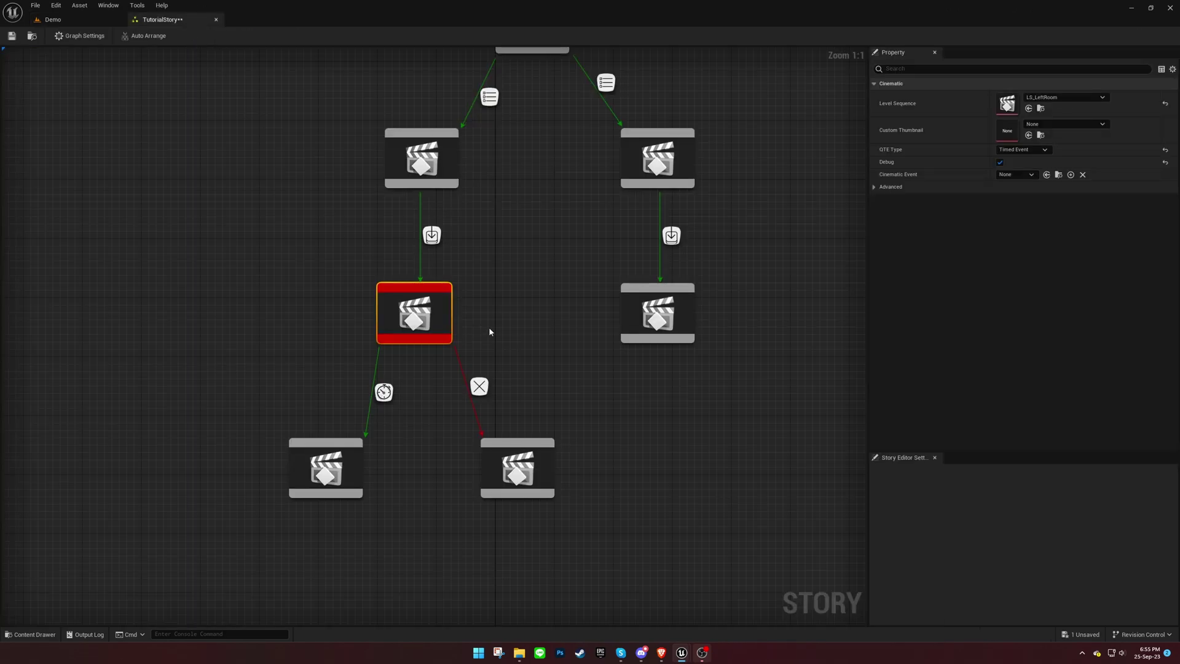
# - Link the bottom fail node back to the top node with a Force QTE Result transition
pyautogui.moveTo(490, 332); pyautogui.dragTo(453, 408, button='right')
pyautogui.click(461, 445)
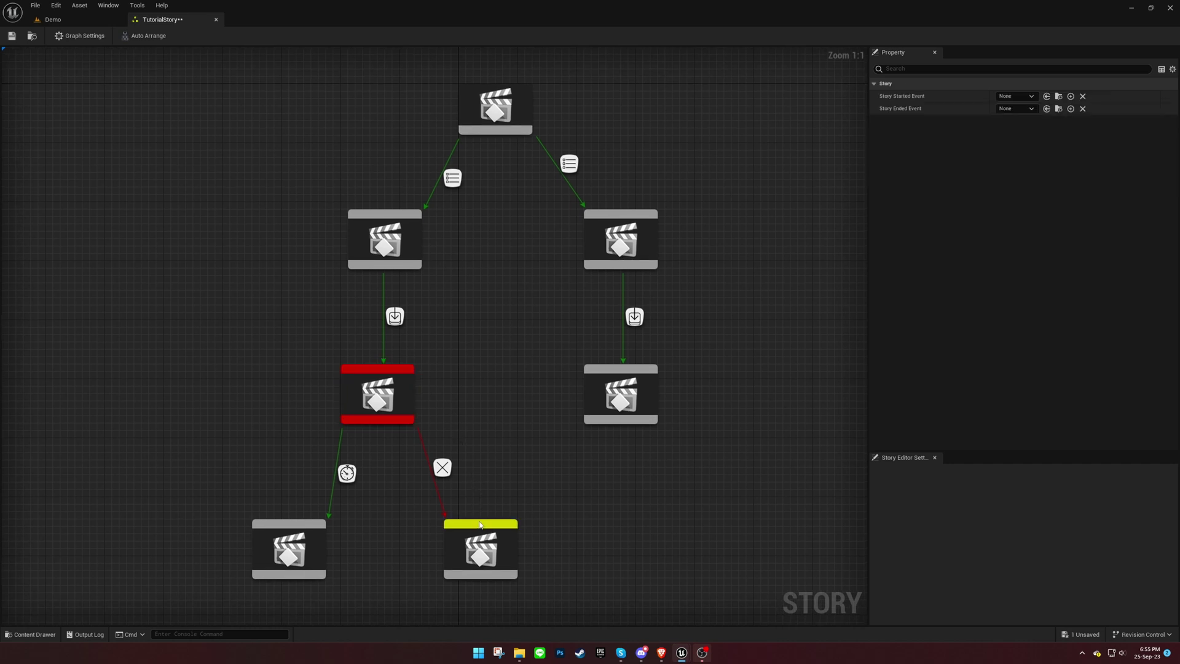
pyautogui.moveTo(481, 524); pyautogui.dragTo(493, 136)
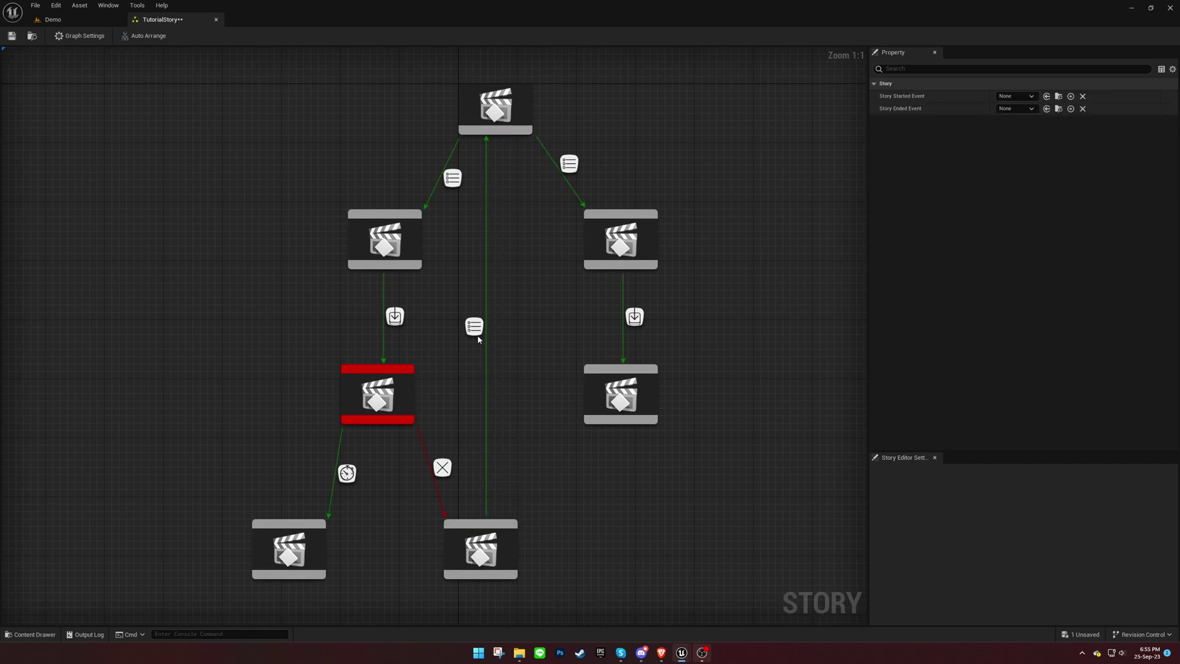
pyautogui.click(476, 331)
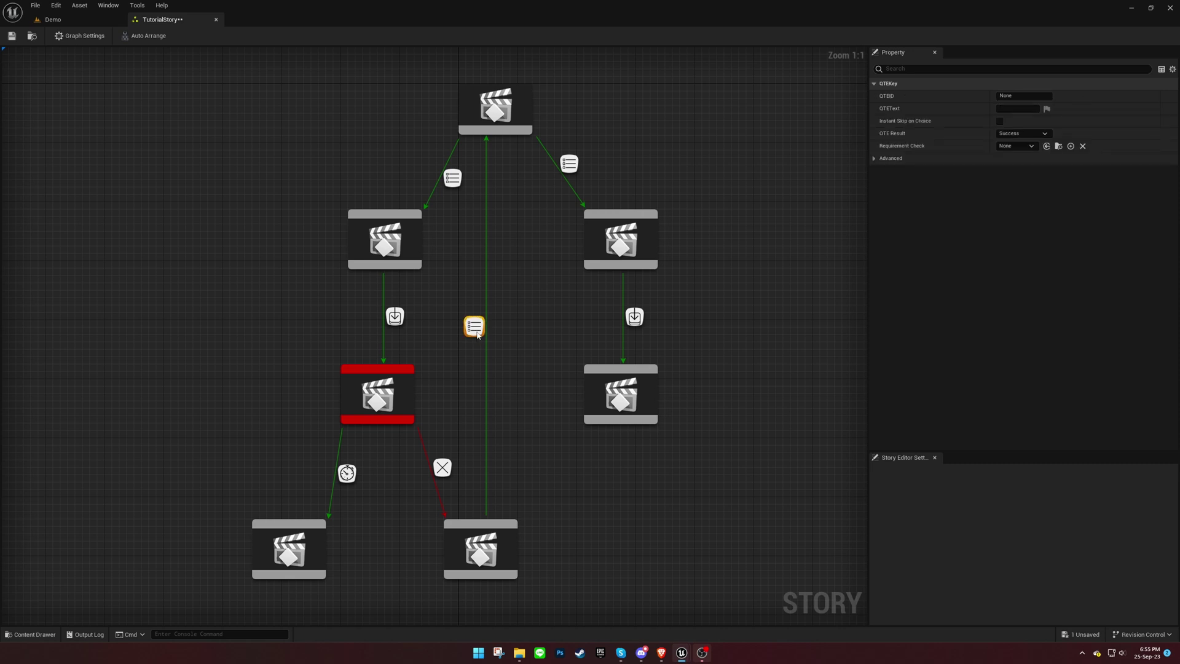
pyautogui.click(1036, 139)
pyautogui.click(1024, 158)
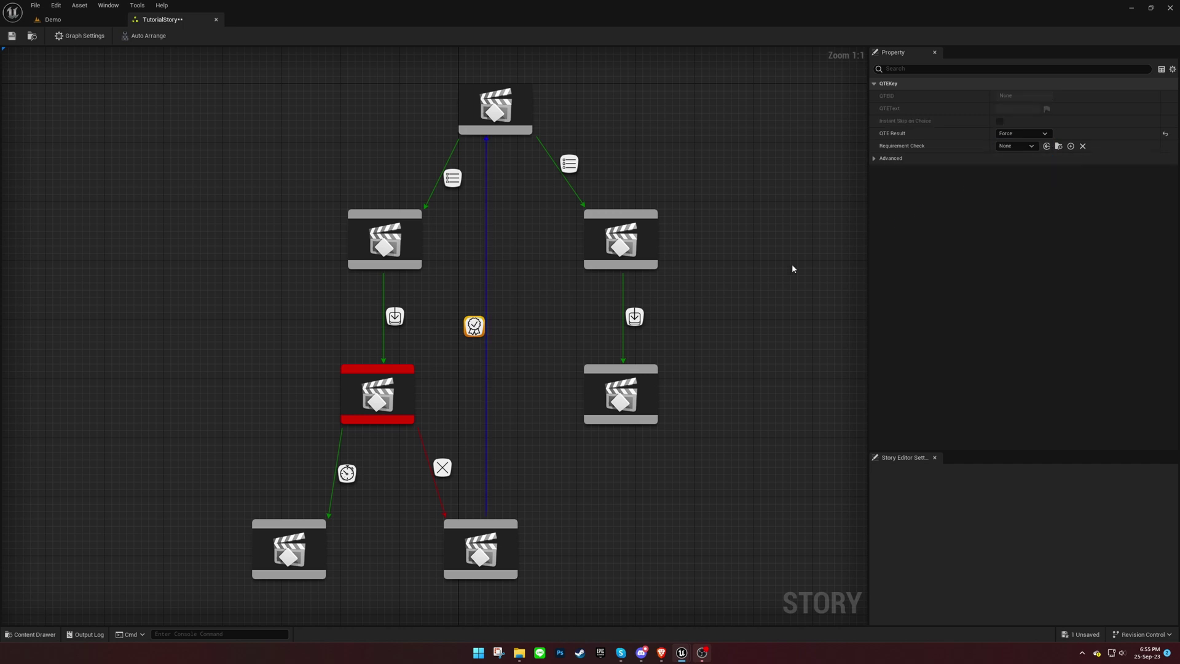
# - Save TutorialStory and play test the Demo level past the spike wall back to the Go Left / Go Right choice
pyautogui.click(518, 333)
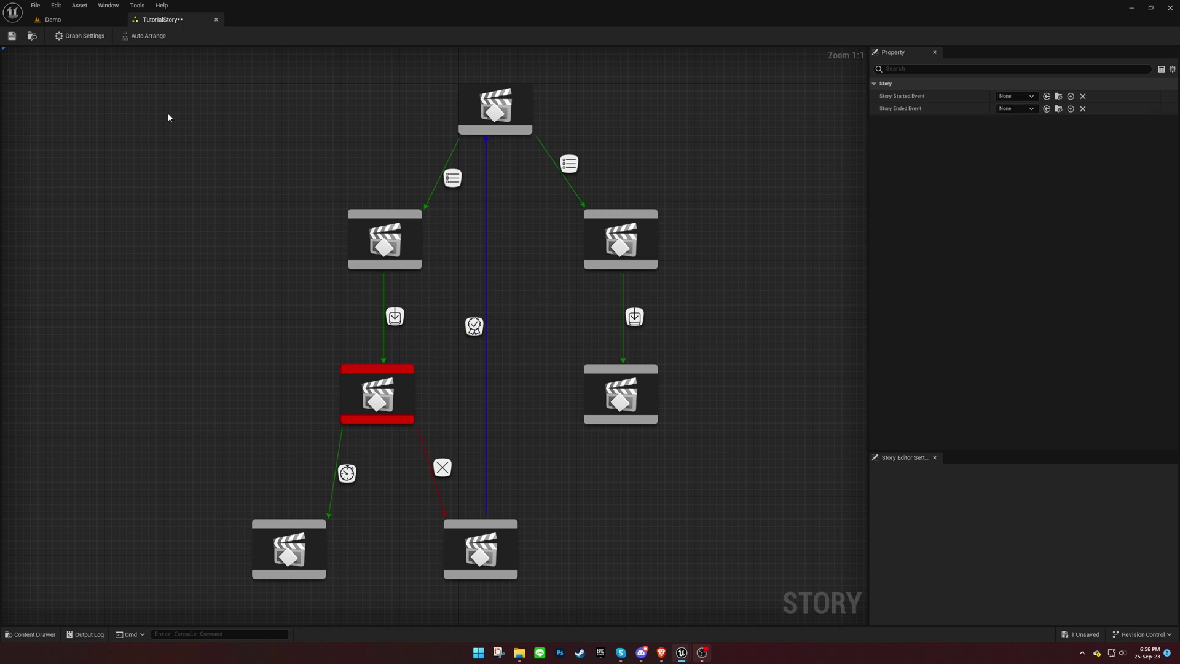
pyautogui.click(11, 35)
pyautogui.click(53, 19)
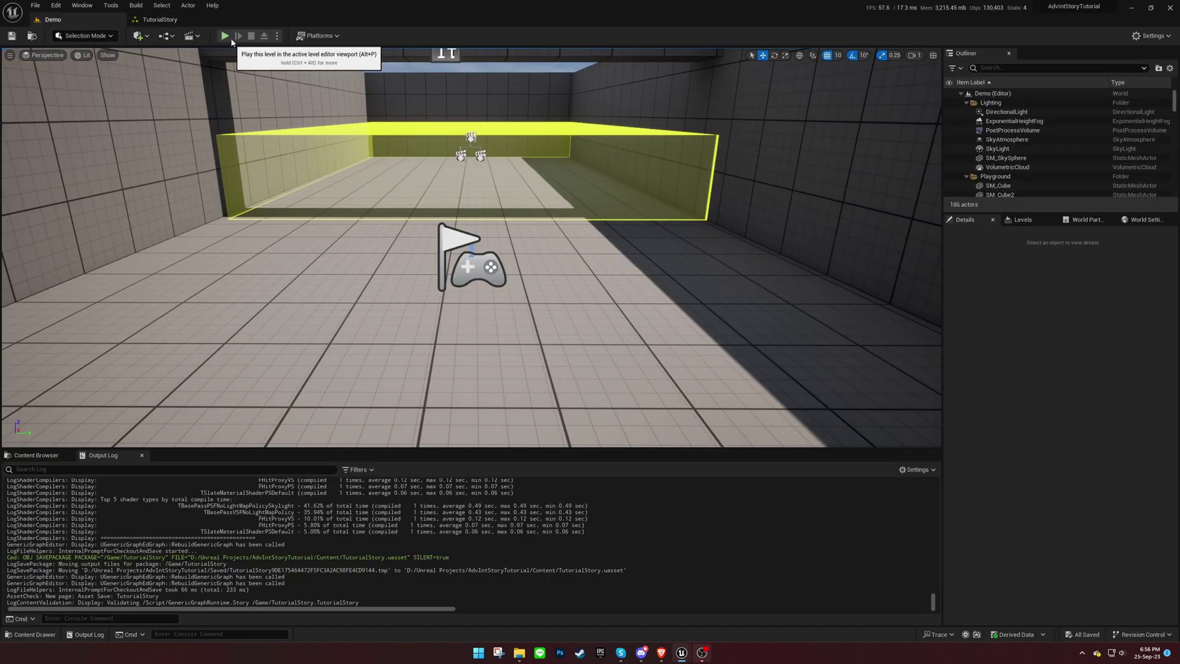
pyautogui.click(225, 36)
pyautogui.press('w')
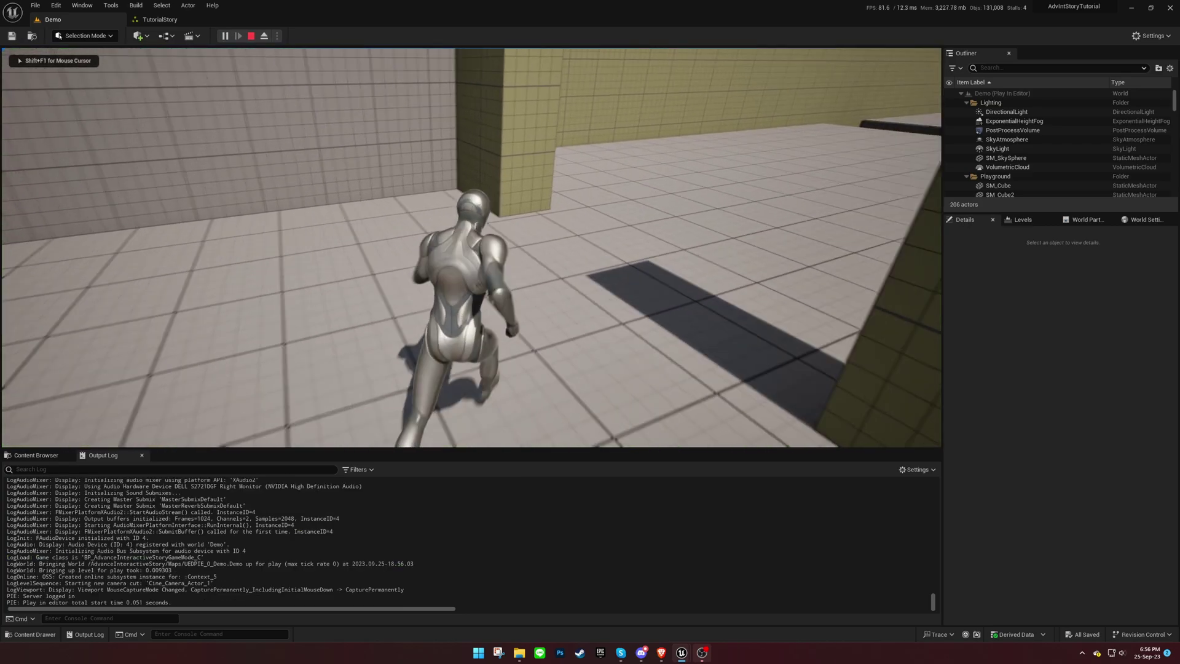
pyautogui.press('d')
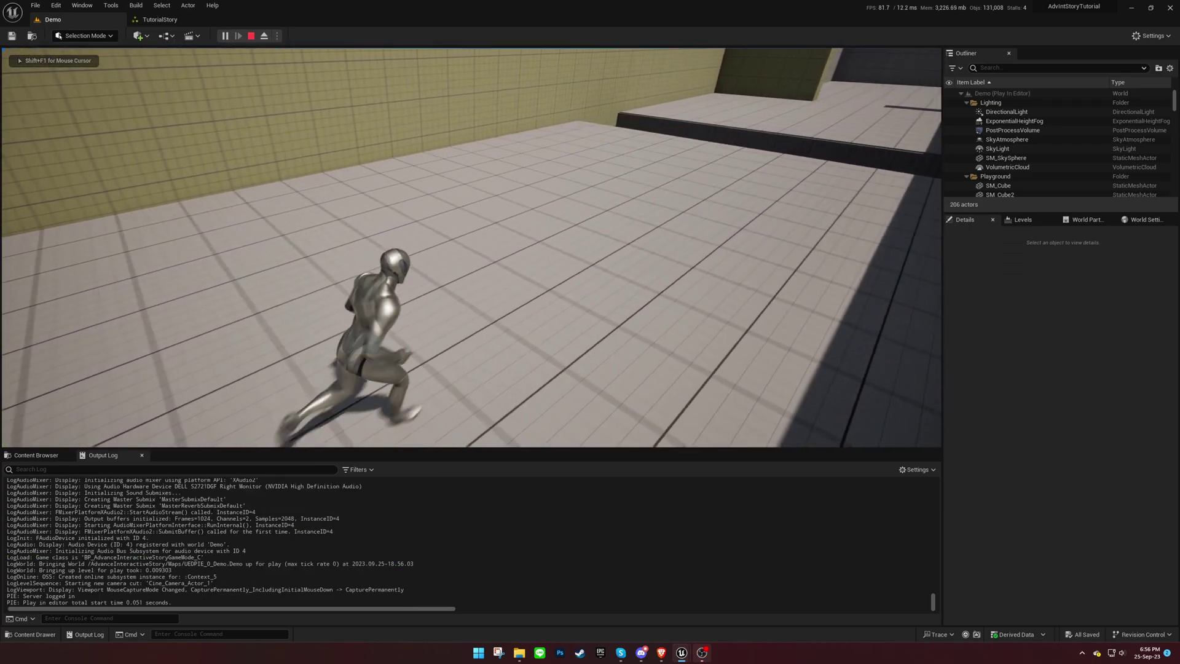
pyautogui.press('w')
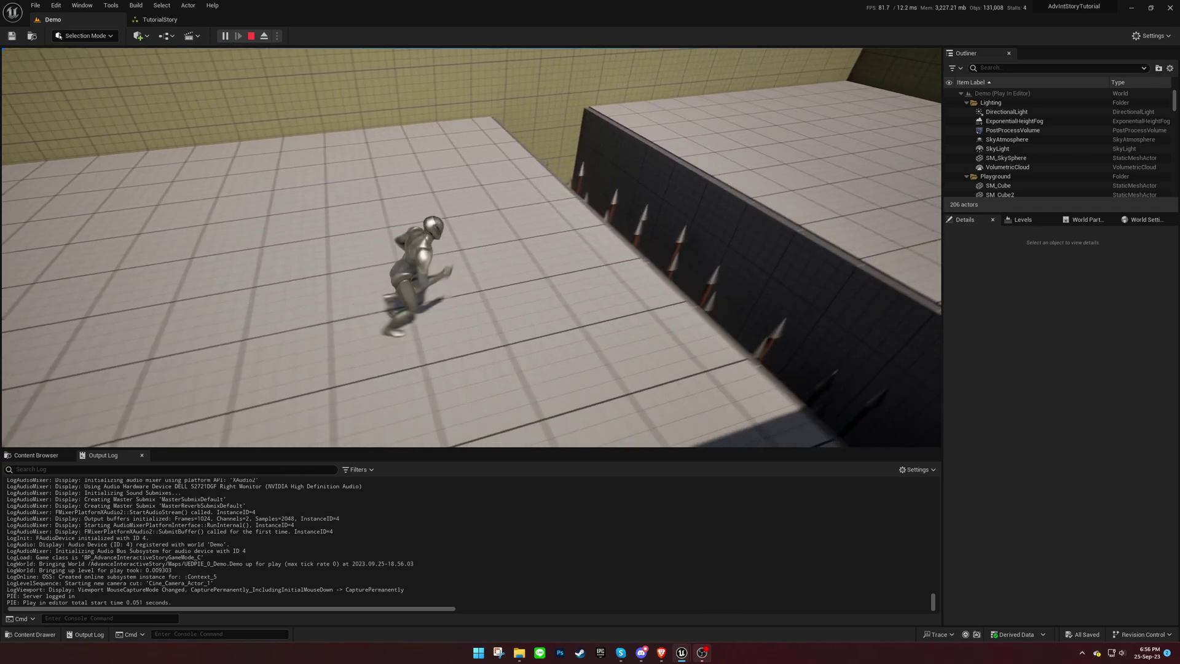
pyautogui.press('w')
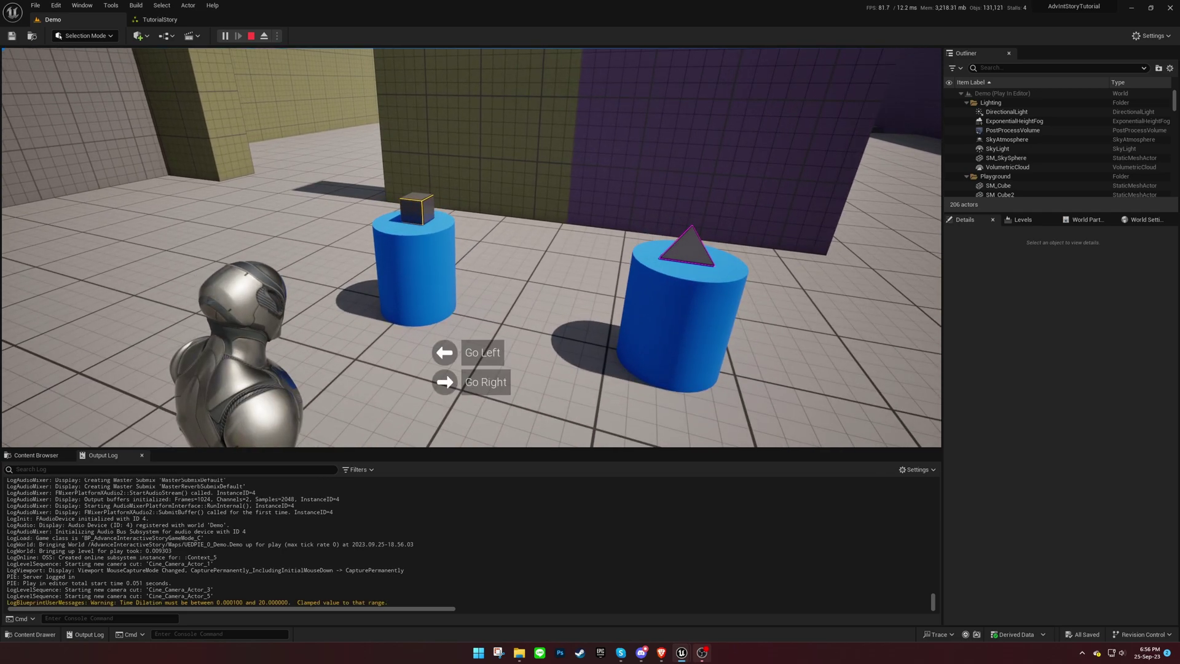
pyautogui.press('Escape')
# - Turn Debug off on the timed-QTE node in TutorialStory
pyautogui.click(184, 20)
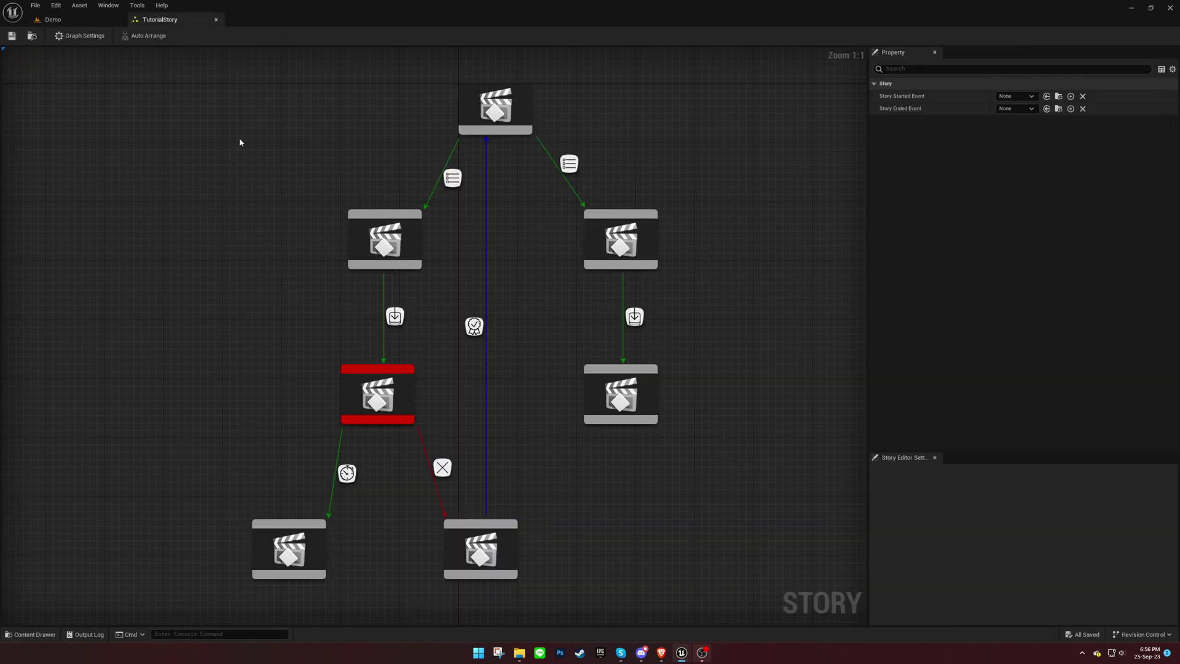
pyautogui.click(389, 386)
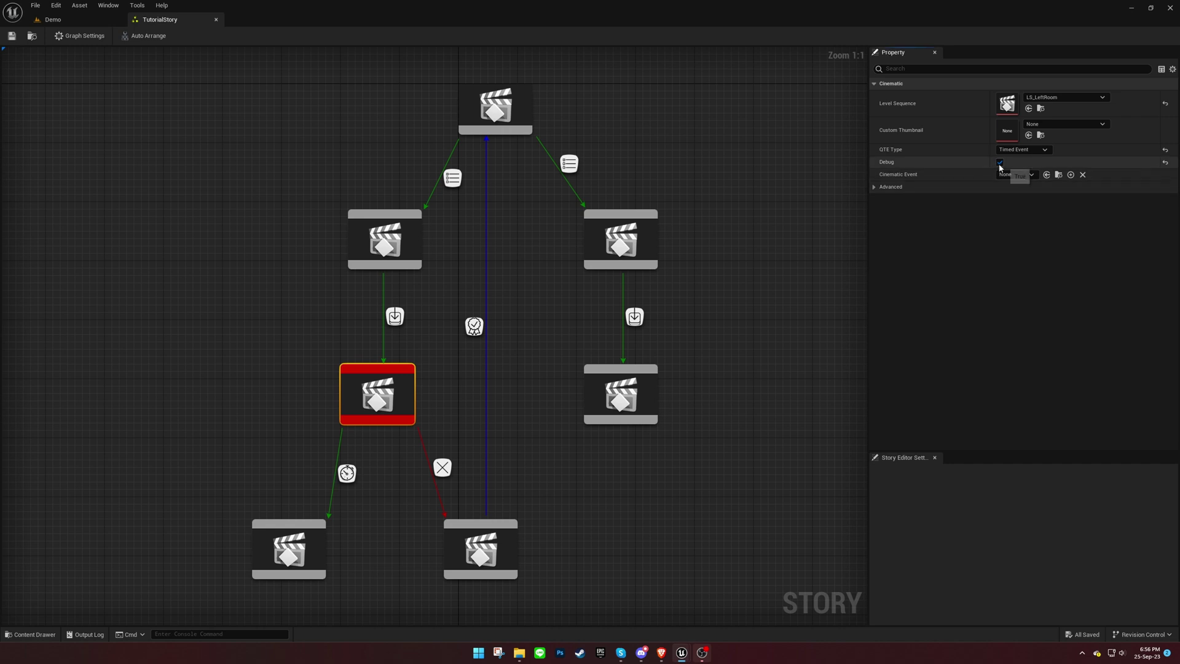
pyautogui.click(600, 458)
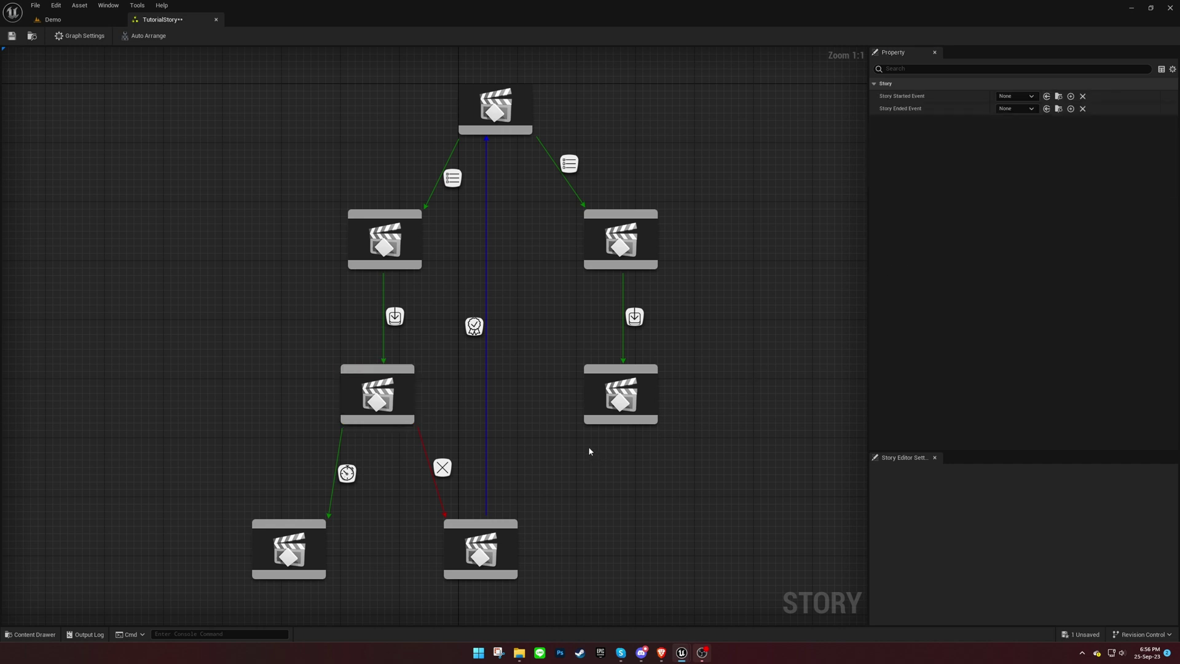
# - Reopen the node's LS_LeftRoom sequence in Sequencer and show its Timed Event section properties
pyautogui.click(341, 378)
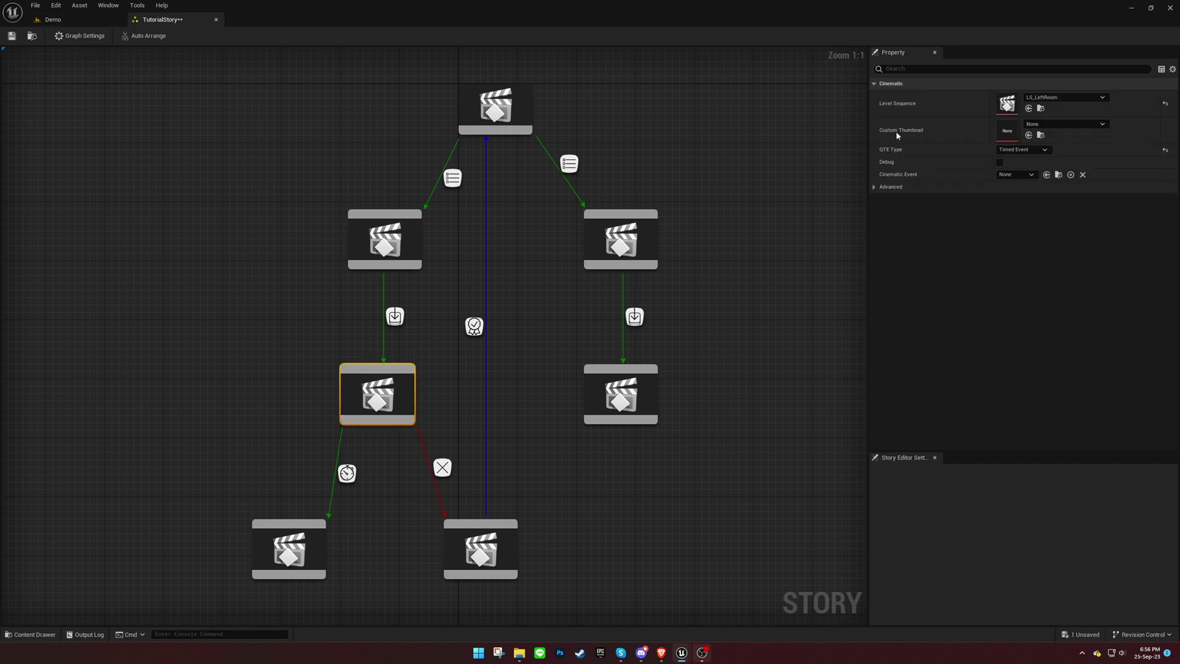
pyautogui.click(1035, 122)
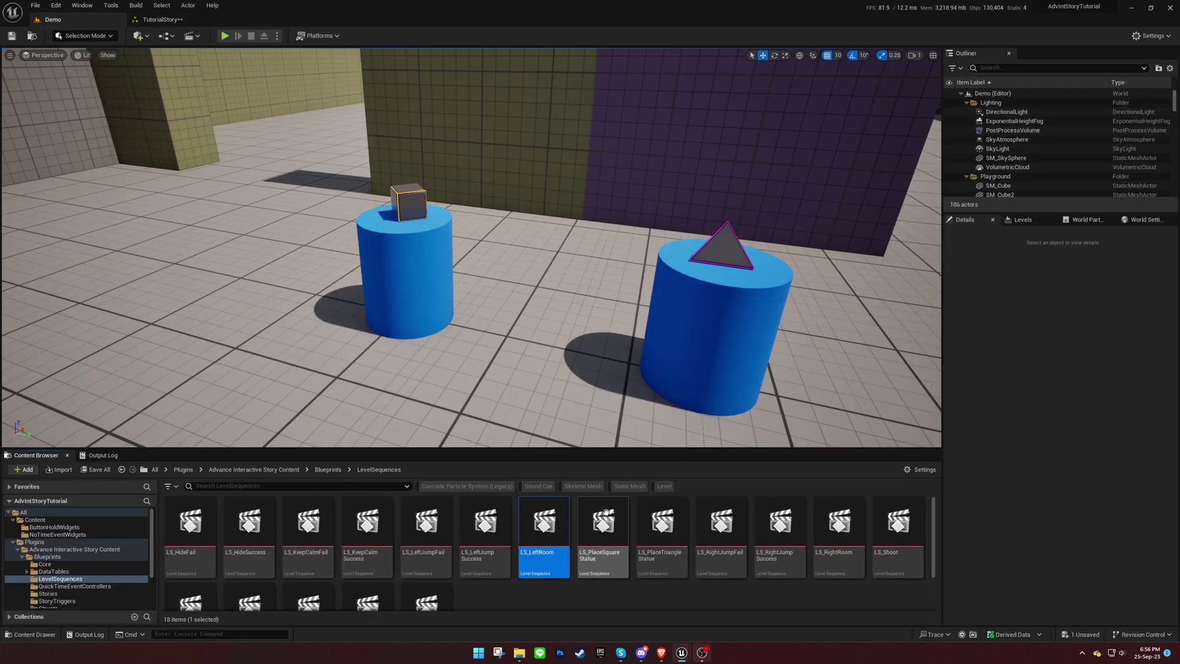
pyautogui.doubleClick(542, 529)
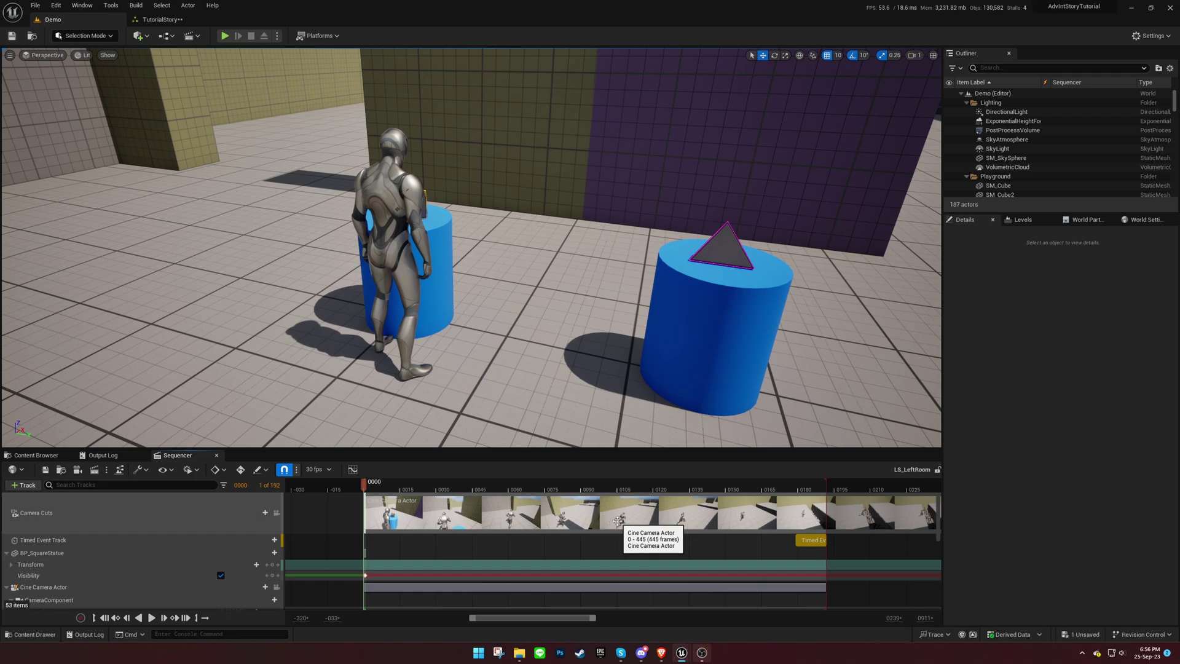
pyautogui.rightClick(812, 543)
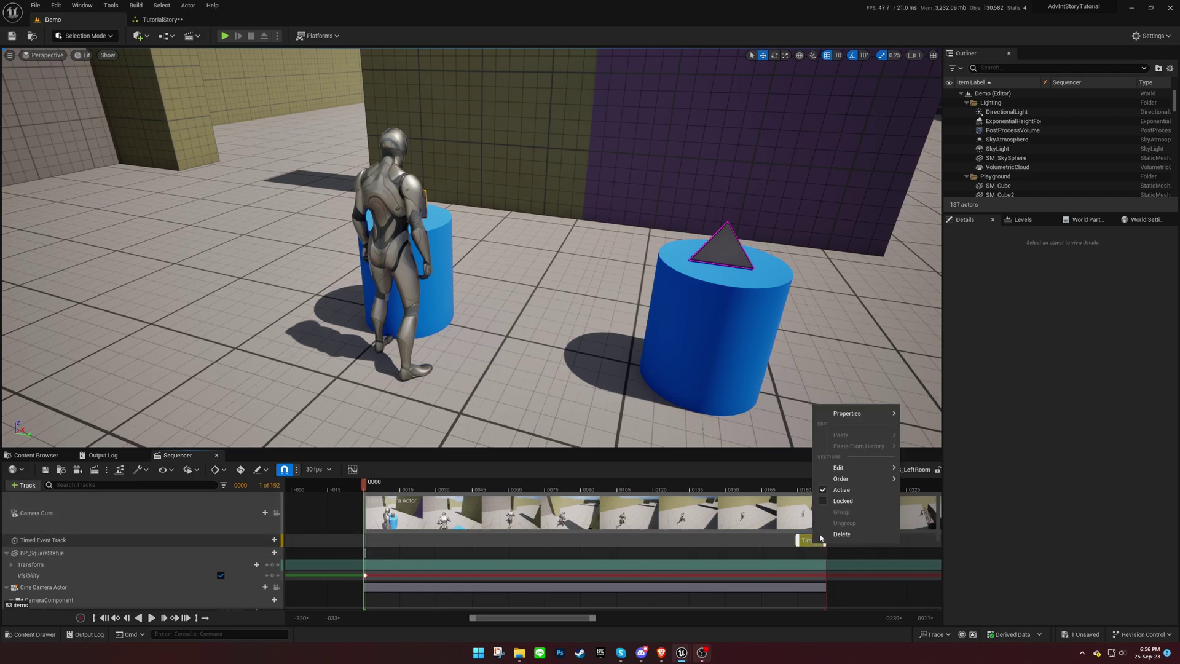
pyautogui.moveTo(873, 415)
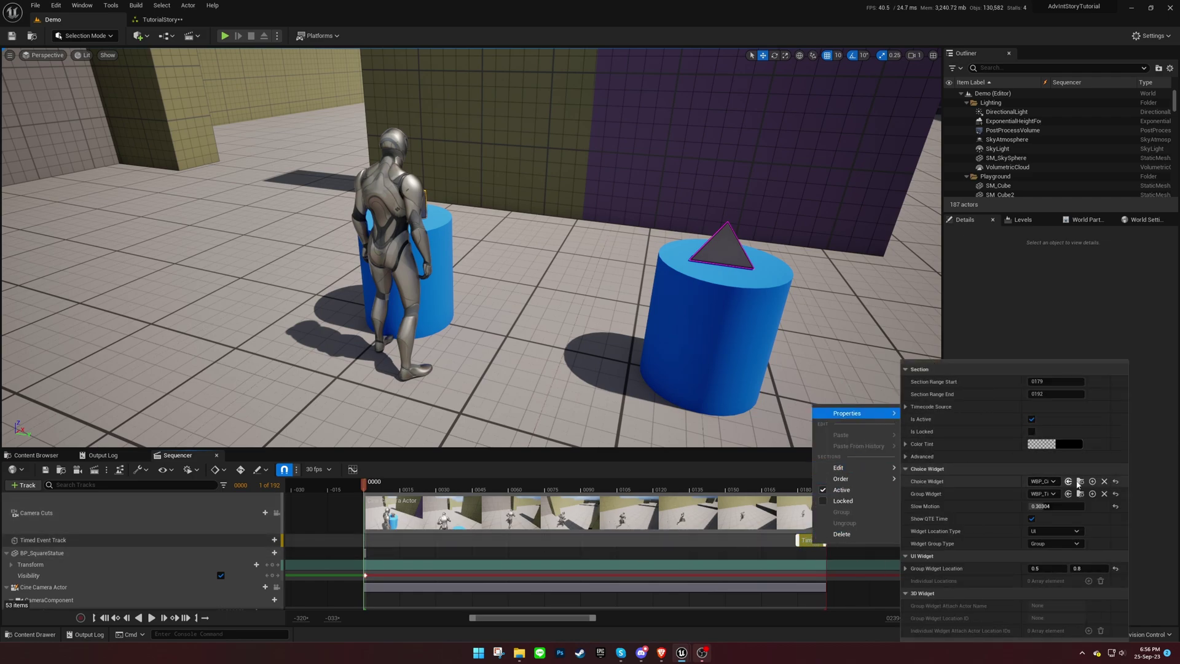
# - Copy WBP_CircleTimedEventChoice into the project's Content folder and view the copy there
pyautogui.click(1080, 481)
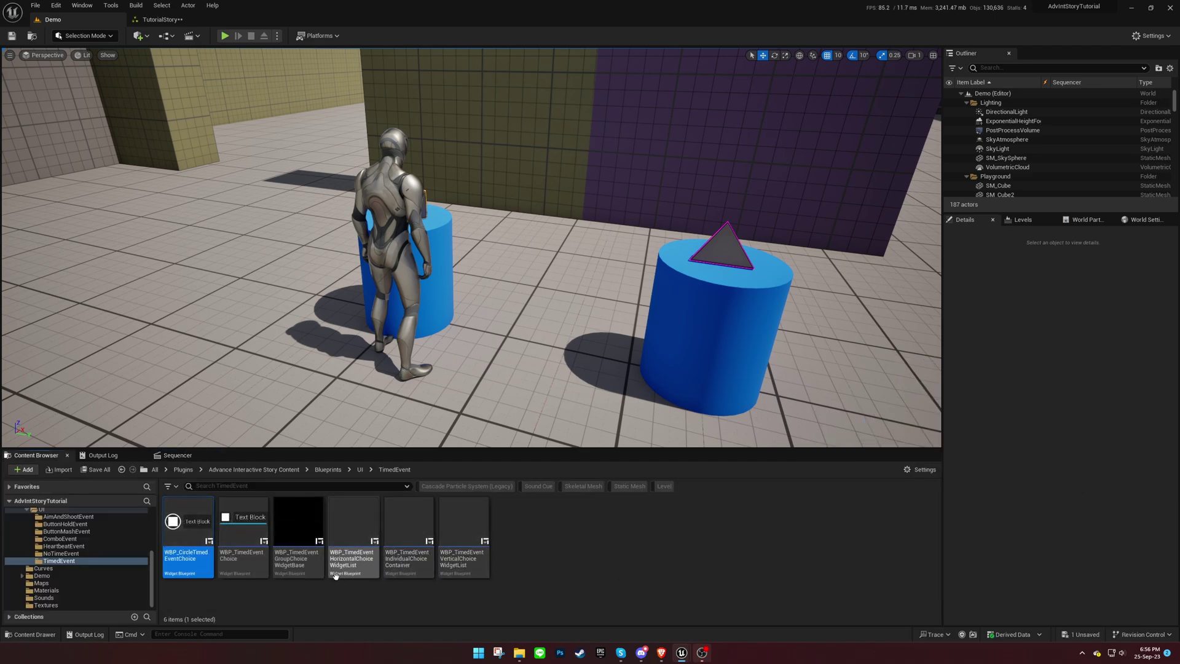
pyautogui.keyDown('ctrl'); pyautogui.click(228, 560); pyautogui.keyUp('ctrl')
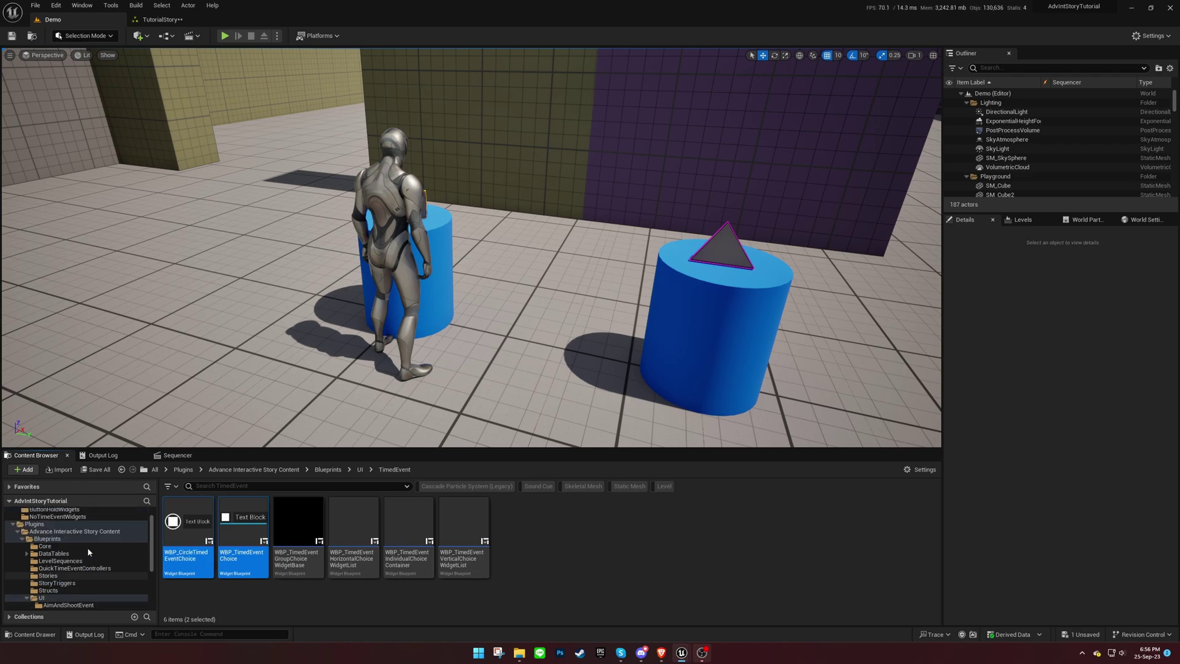
pyautogui.click(189, 523)
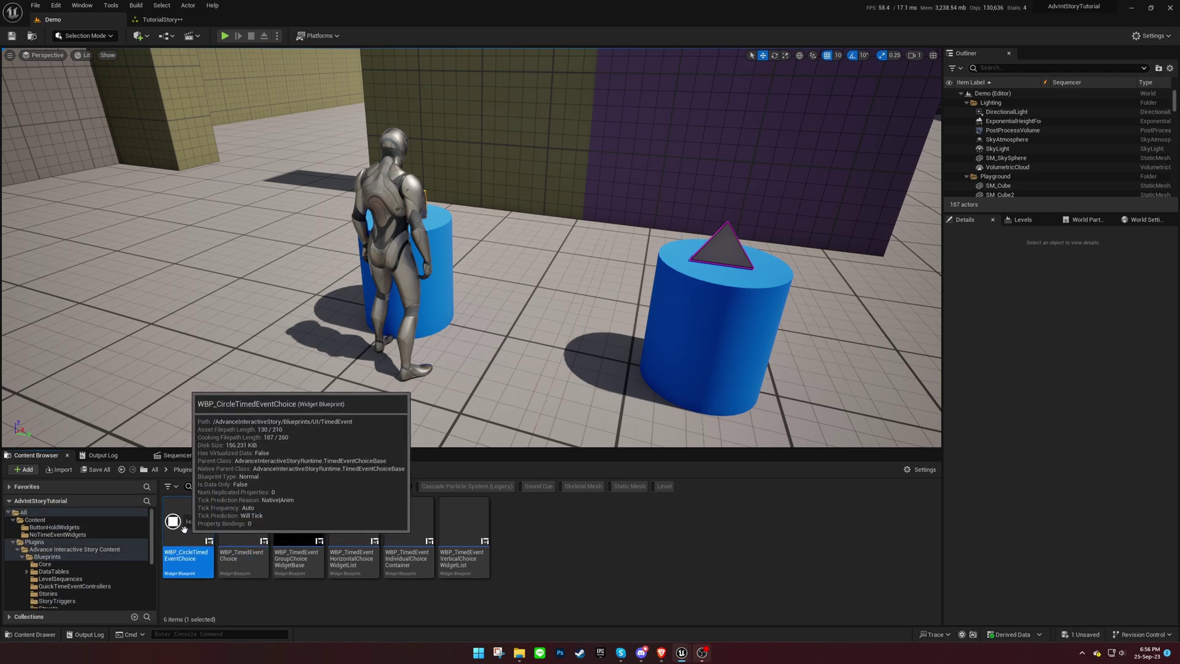
pyautogui.moveTo(183, 529); pyautogui.dragTo(81, 524)
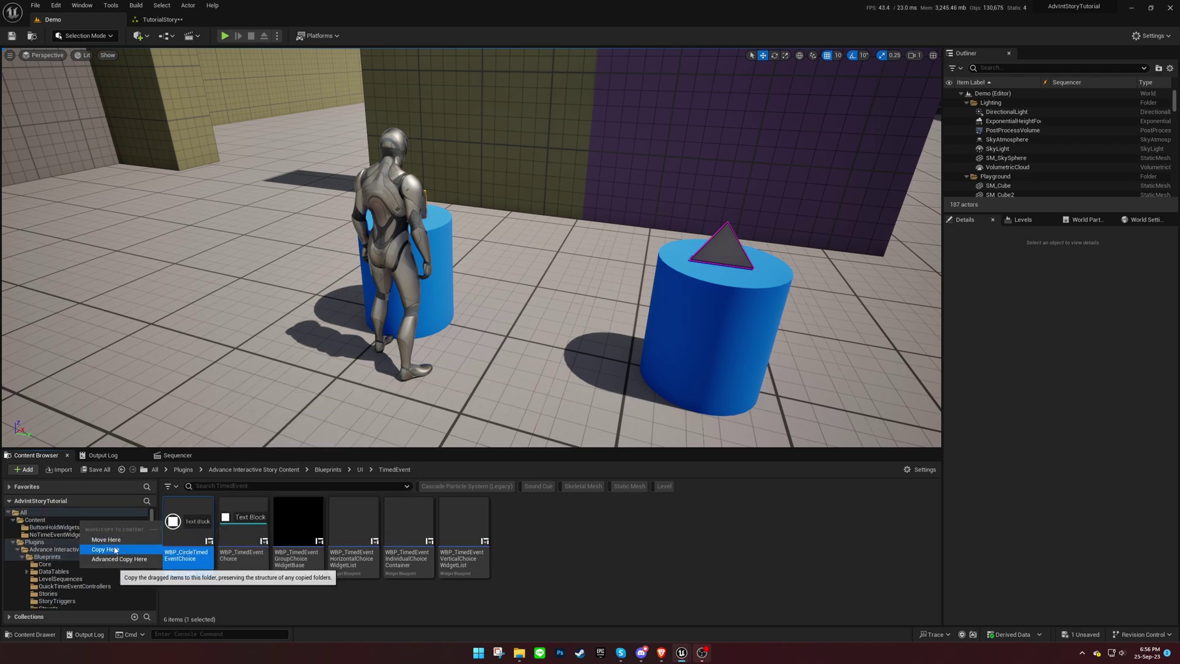
pyautogui.click(105, 549)
pyautogui.click(68, 529)
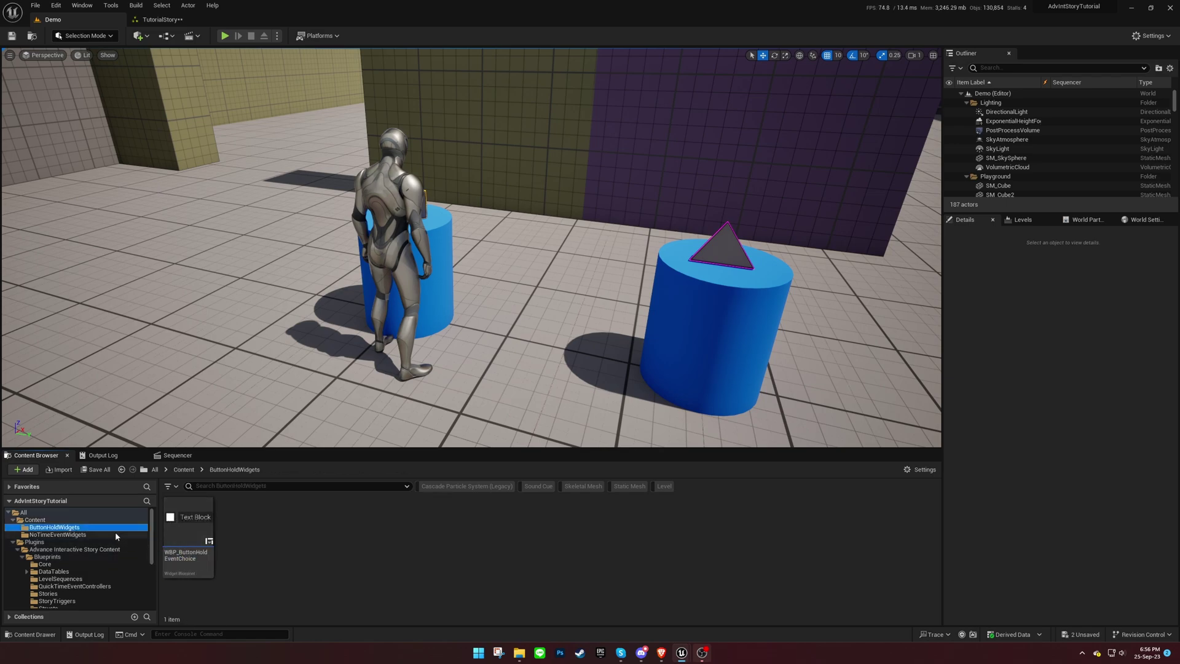
pyautogui.click(85, 520)
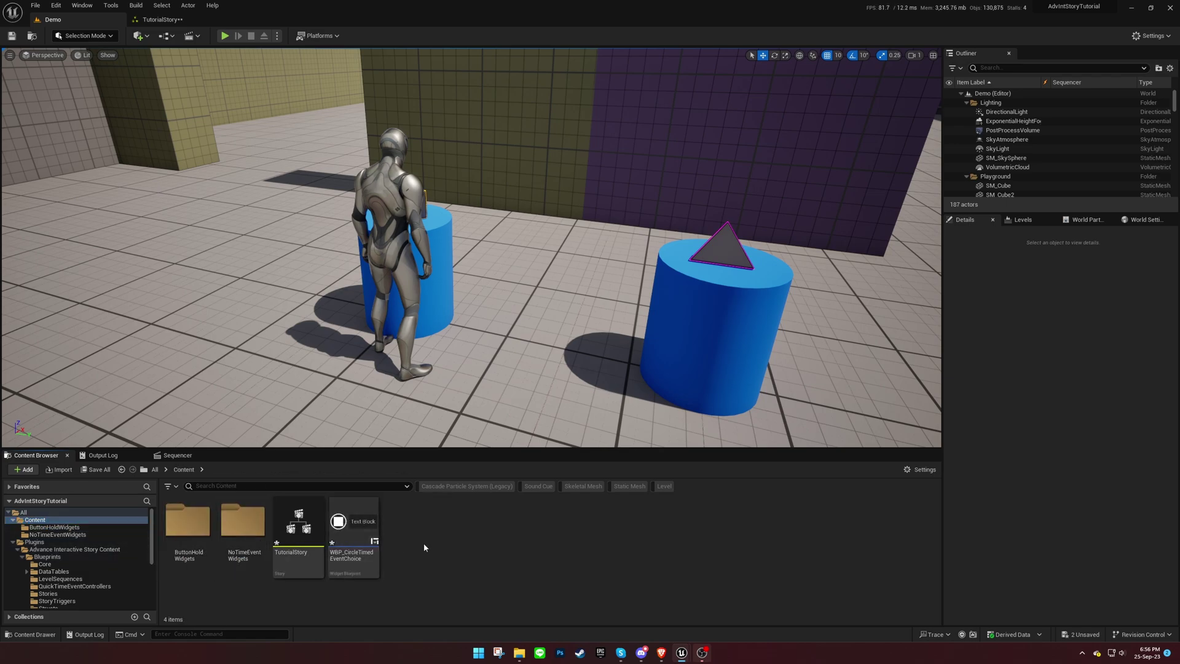
# - Open WBP_CircleTimedEventChoice, dock its editor tab, and inspect the widget layout in the Designer
pyautogui.doubleClick(360, 533)
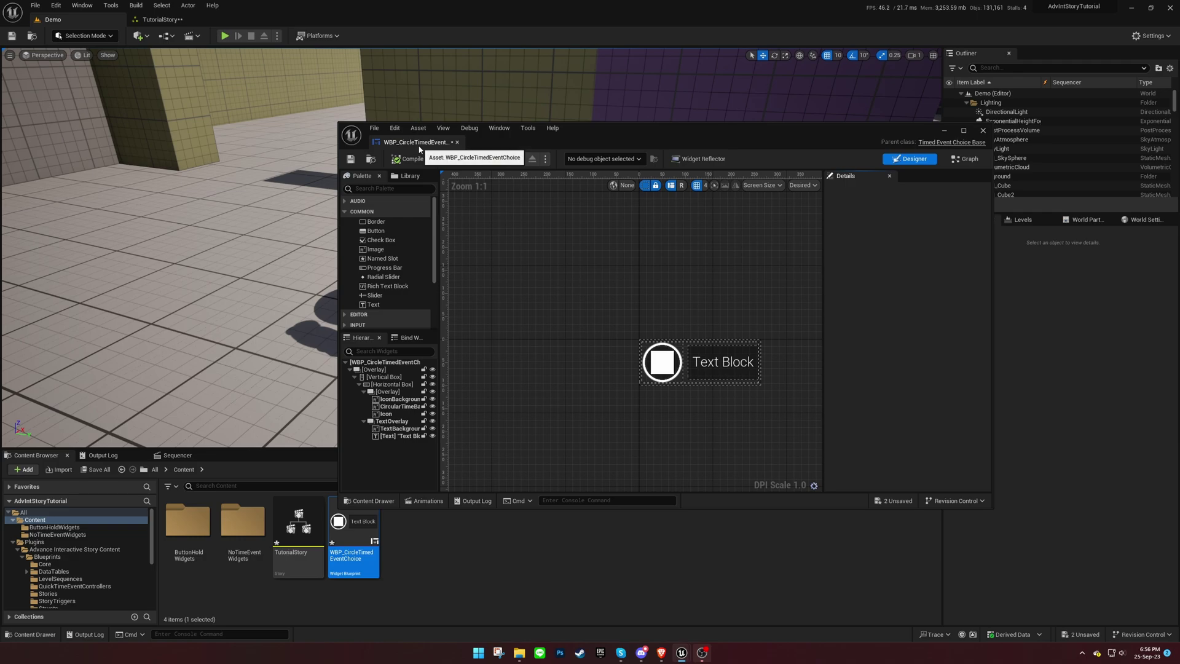
pyautogui.moveTo(420, 148); pyautogui.dragTo(403, 21)
pyautogui.scroll(3, 491, 270)
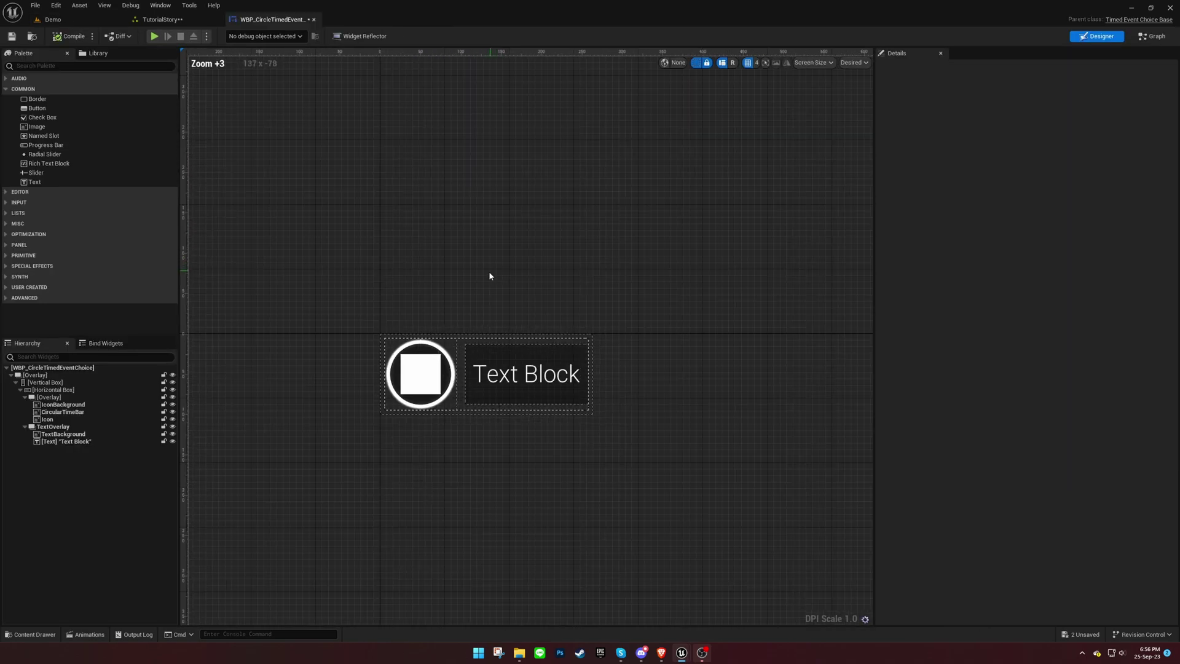
pyautogui.moveTo(489, 277); pyautogui.dragTo(503, 270, button='right')
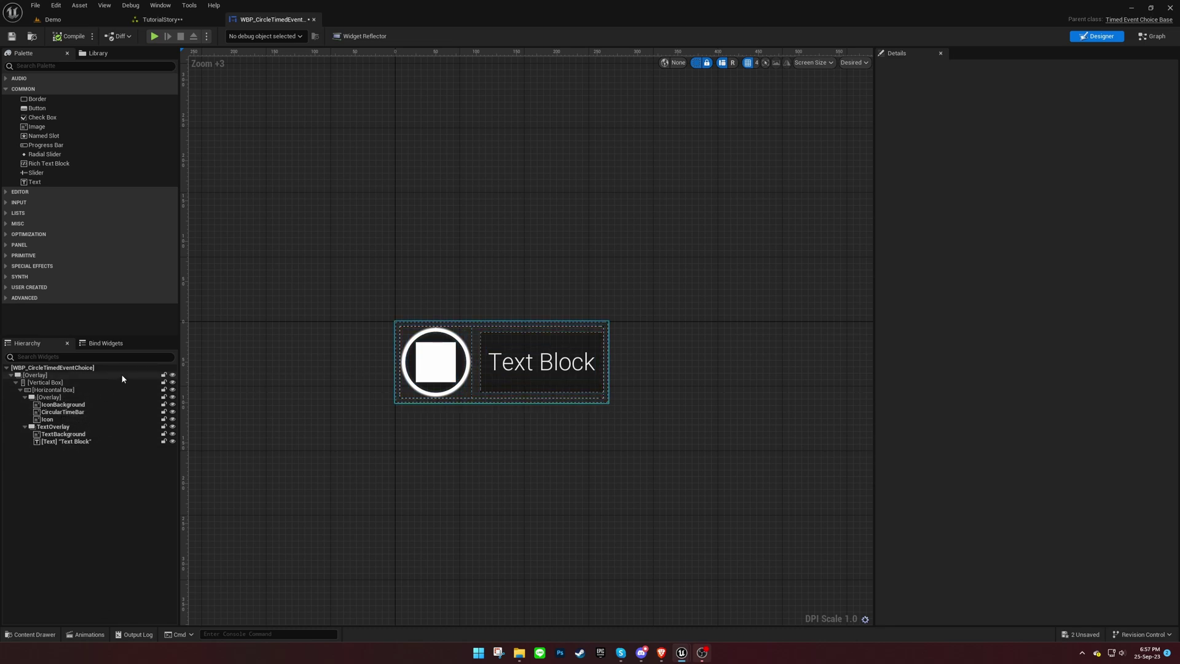
# - Review the circle widget's event graph, including the choice-selected and choice-not-selected logic, then return to Demo
pyautogui.click(1140, 38)
pyautogui.scroll(5, 725, 216)
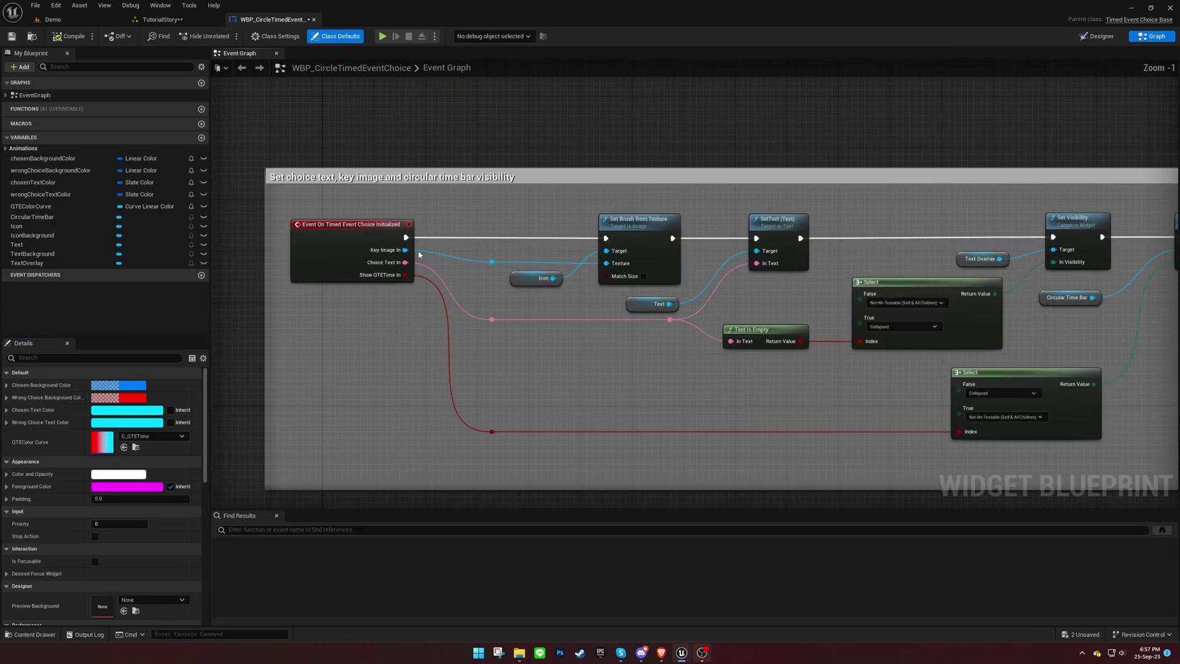
pyautogui.moveTo(369, 416); pyautogui.dragTo(388, 75, button='right')
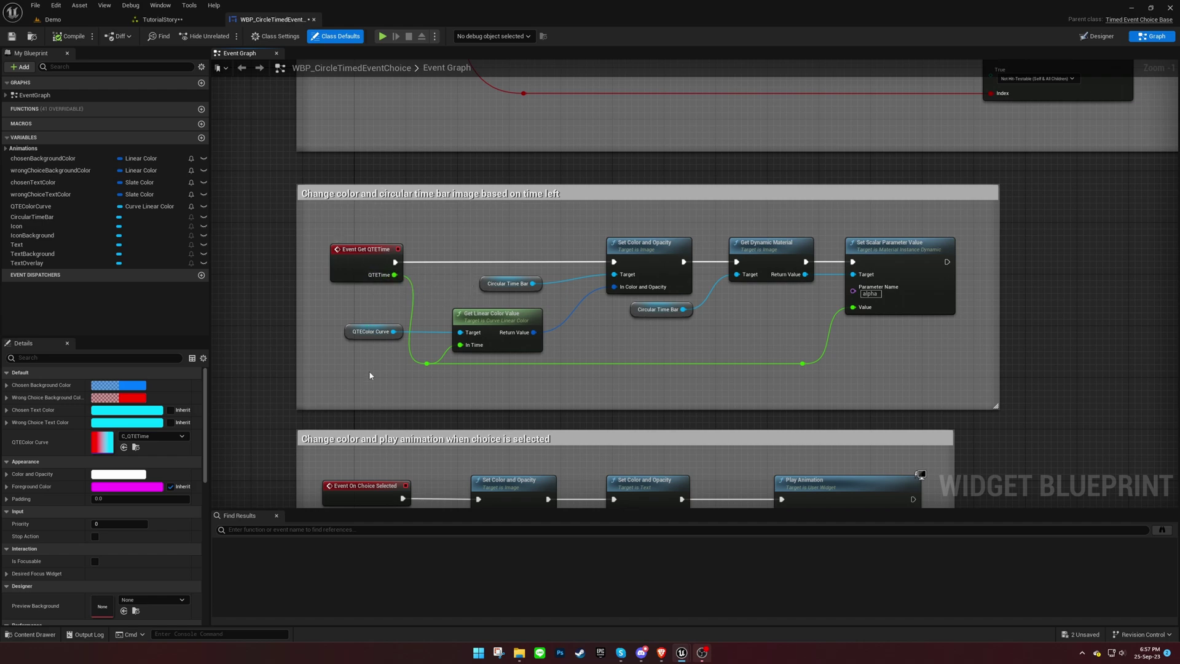
pyautogui.moveTo(369, 376); pyautogui.dragTo(377, 96, button='right')
pyautogui.moveTo(423, 379); pyautogui.dragTo(424, 190, button='right')
pyautogui.moveTo(425, 356); pyautogui.dragTo(422, 281, button='right')
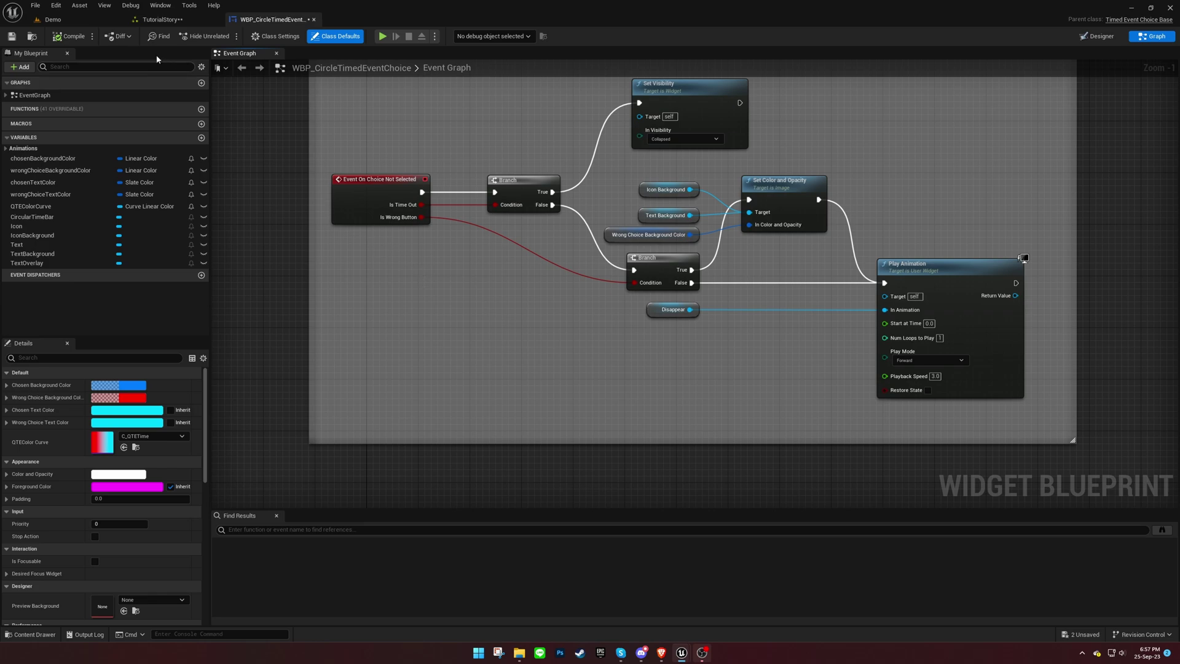
pyautogui.click(108, 24)
# - From the Timed Event section's properties in Sequencer, locate the vertical choice list widget asset
pyautogui.click(444, 542)
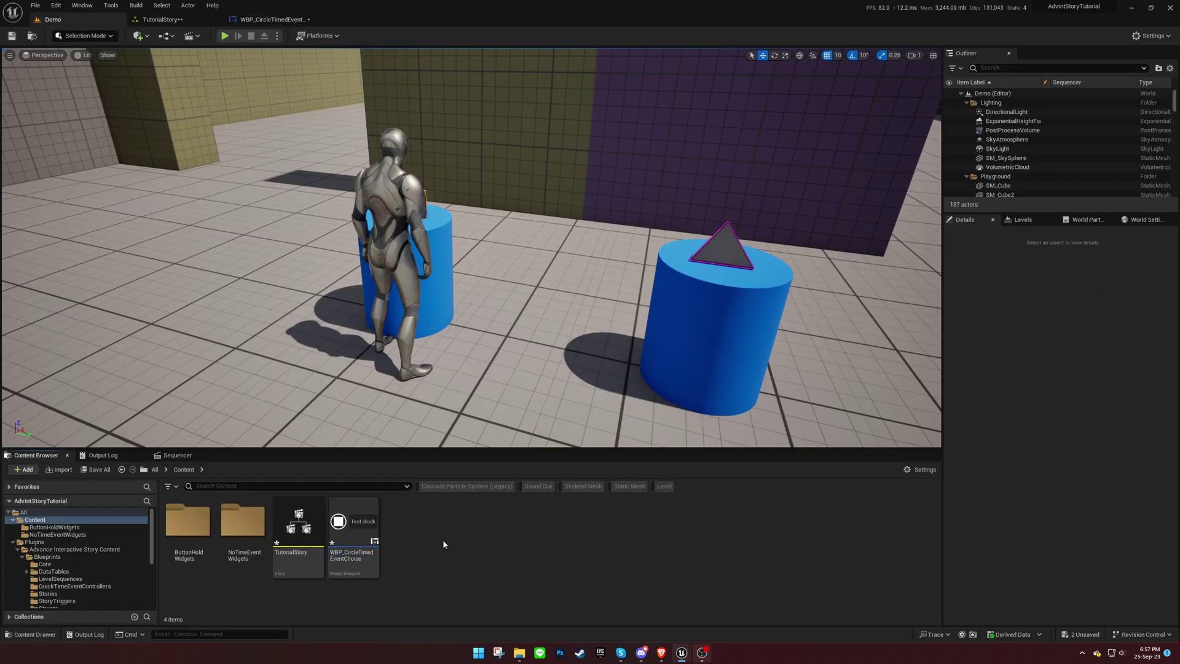
pyautogui.click(217, 456)
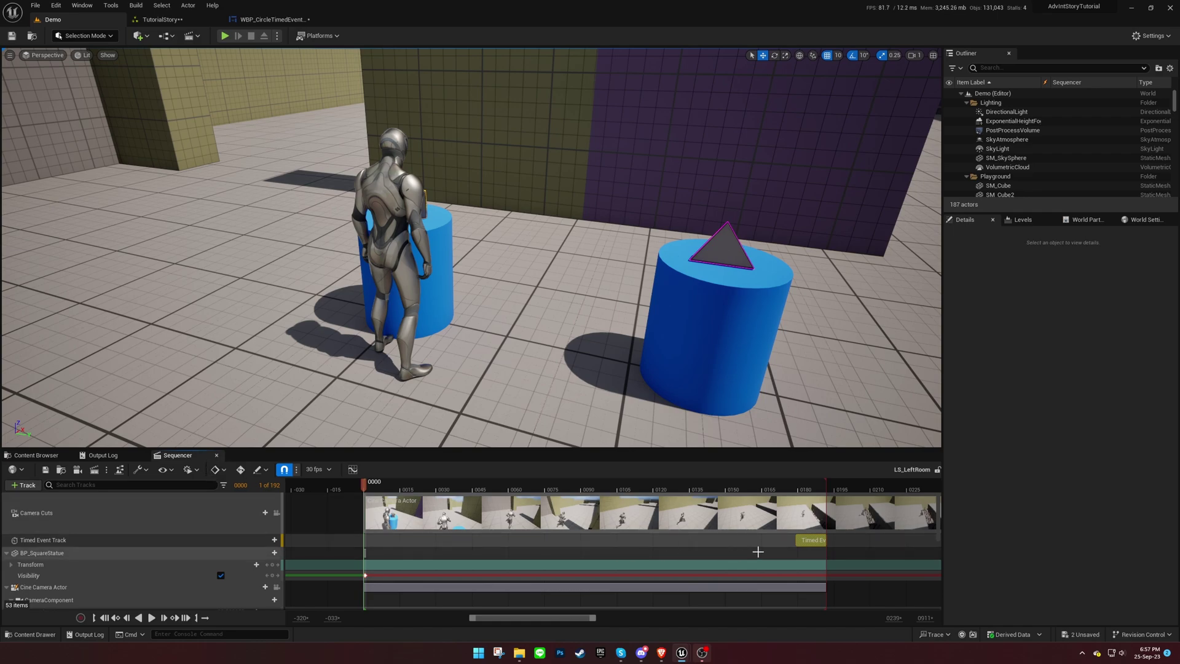
pyautogui.rightClick(805, 542)
pyautogui.moveTo(848, 412)
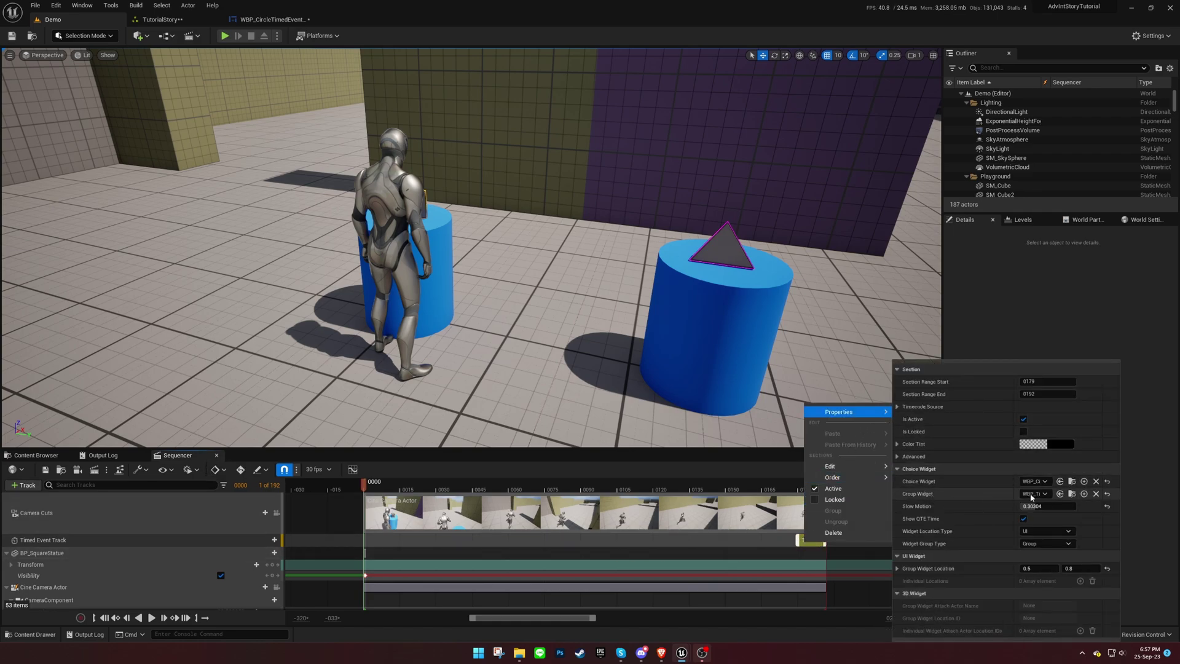
pyautogui.click(1072, 494)
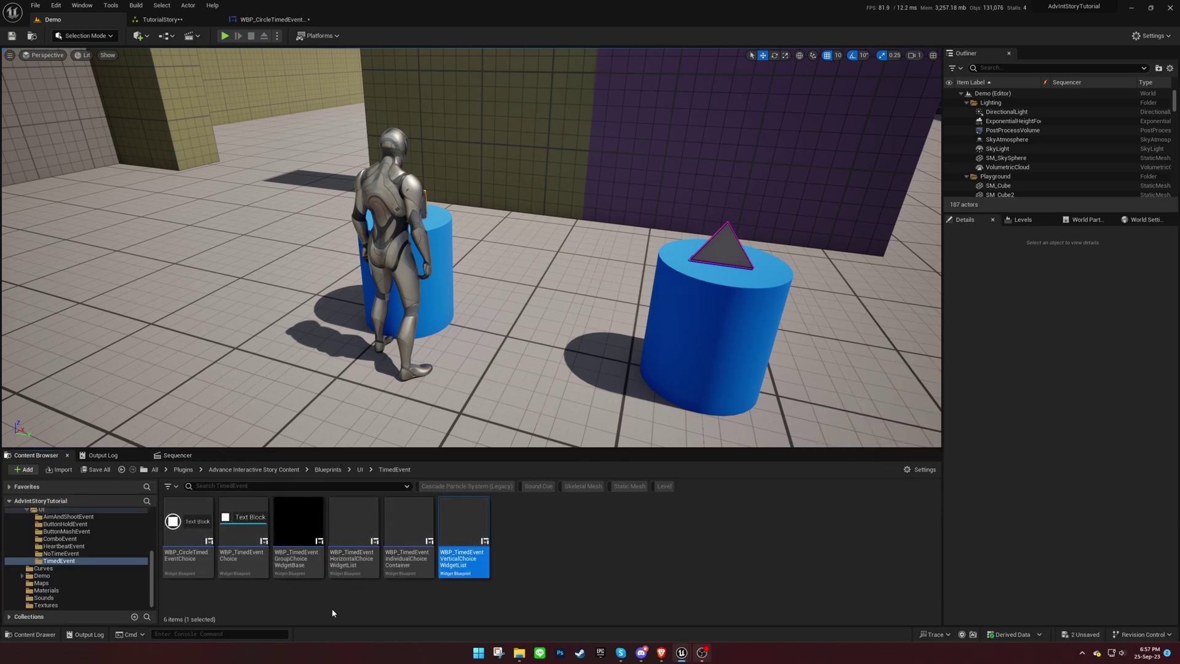
# - Move WBP_TimedEventVerticalChoiceWidgetList into the Content folder and open Content
pyautogui.keyDown('ctrl'); pyautogui.click(361, 566); pyautogui.keyUp('ctrl')
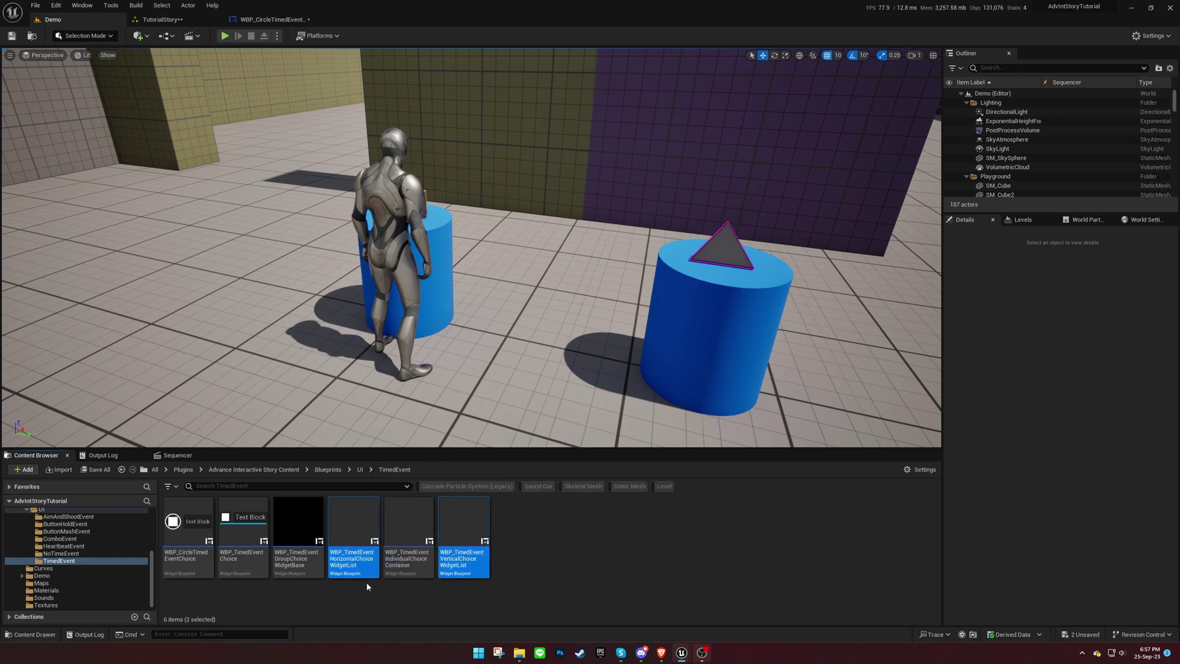
pyautogui.scroll(5, 80, 544)
pyautogui.click(466, 539)
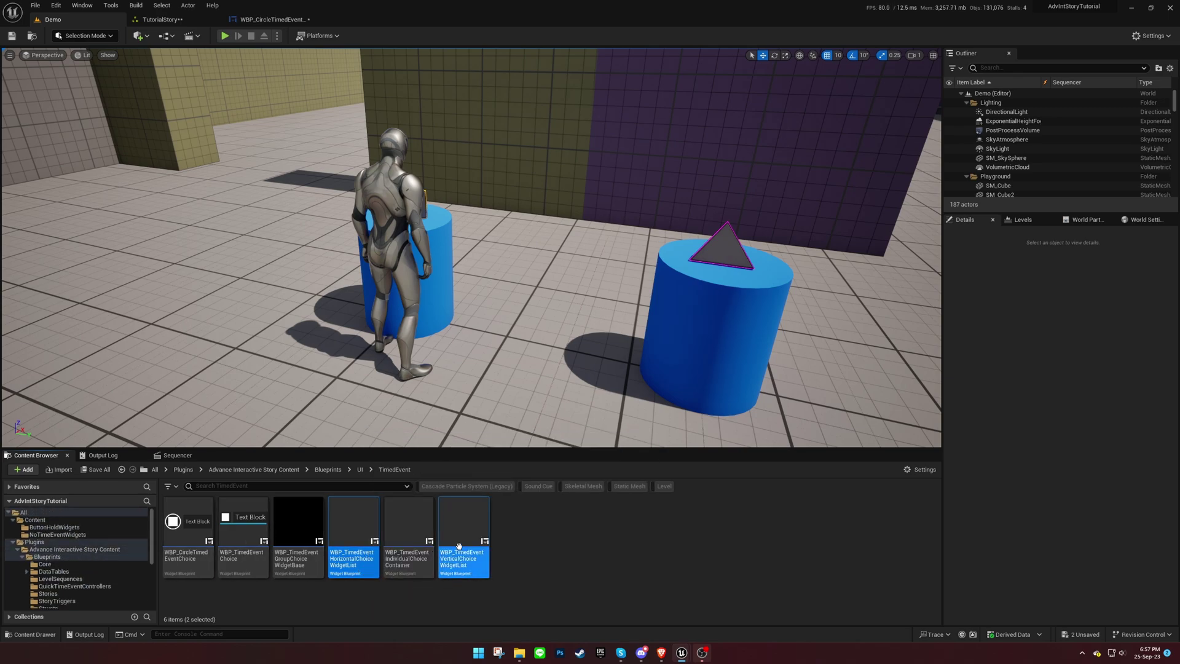
pyautogui.moveTo(465, 539); pyautogui.dragTo(56, 526)
pyautogui.click(86, 543)
pyautogui.click(43, 520)
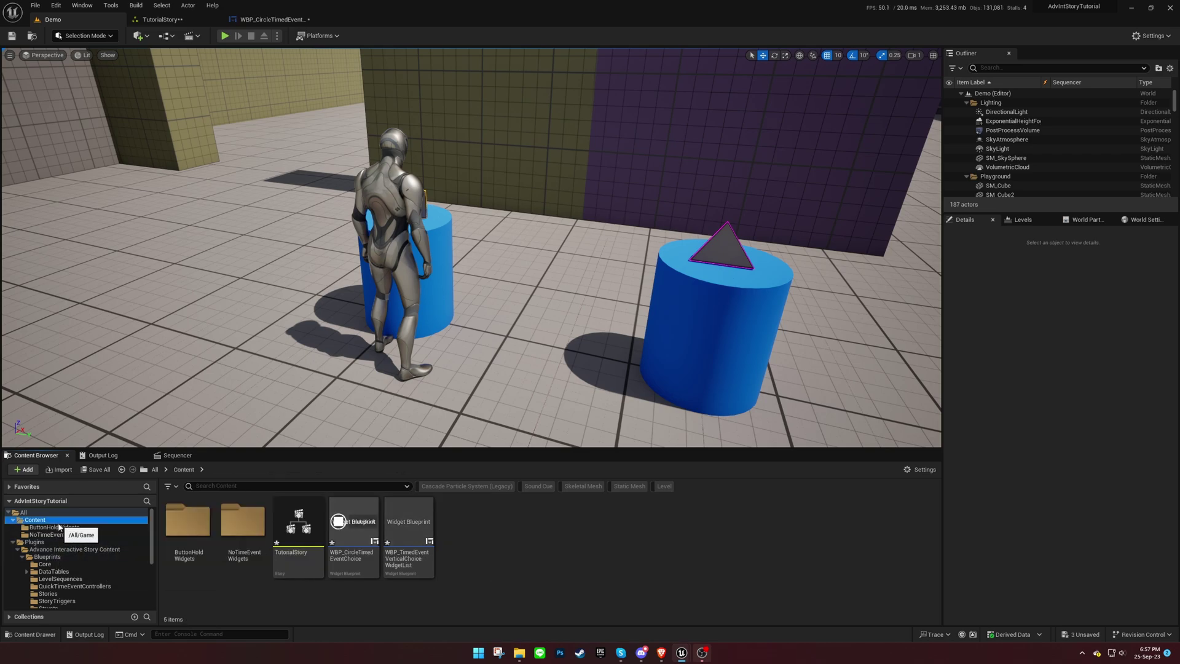
# - Open WBP_TimedEventVerticalChoiceWidgetList and scroll its Event Graph through the QTE time, fade-out and list-location groups
pyautogui.doubleClick(414, 530)
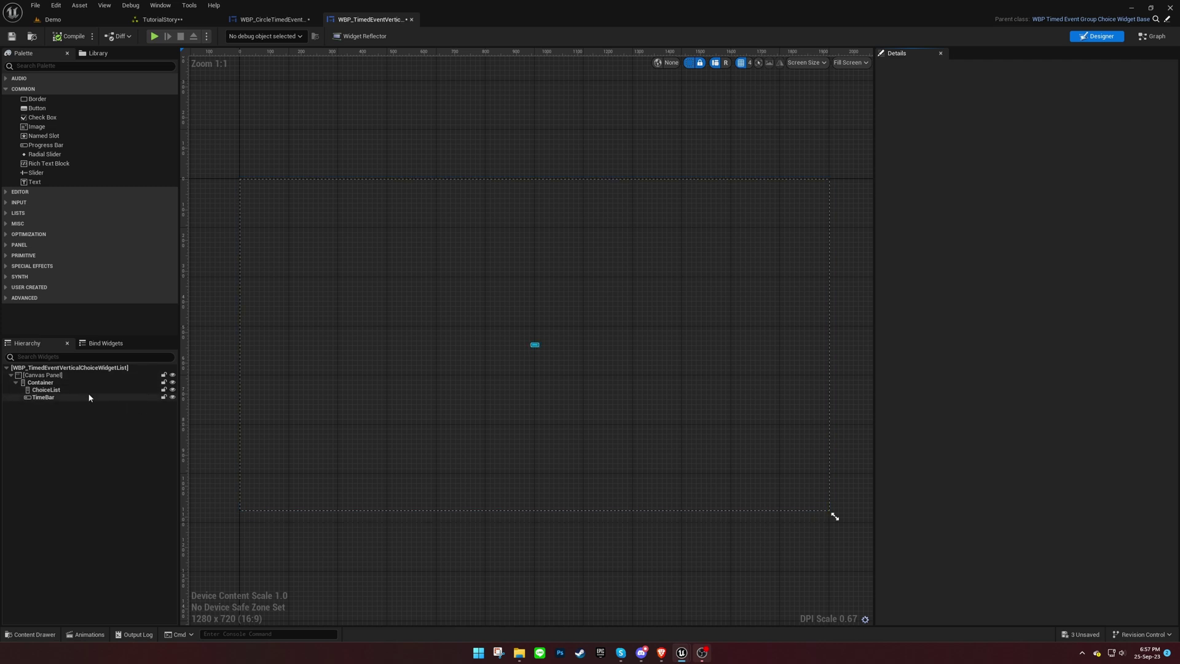
pyautogui.scroll(5, 547, 347)
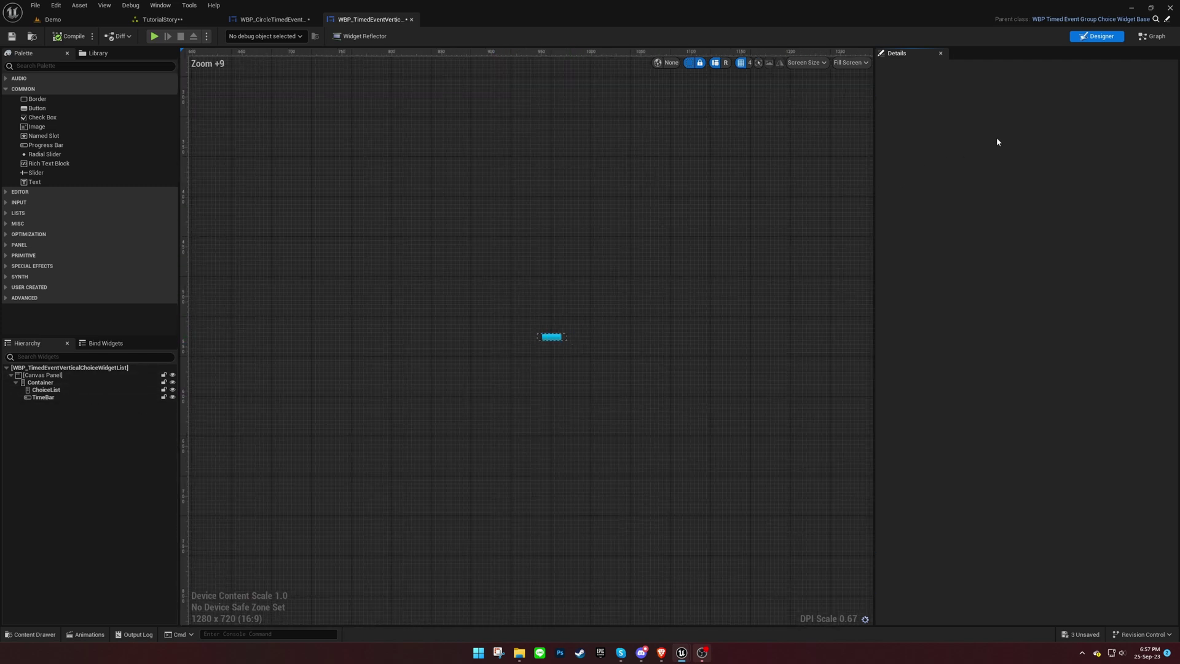
pyautogui.click(1153, 36)
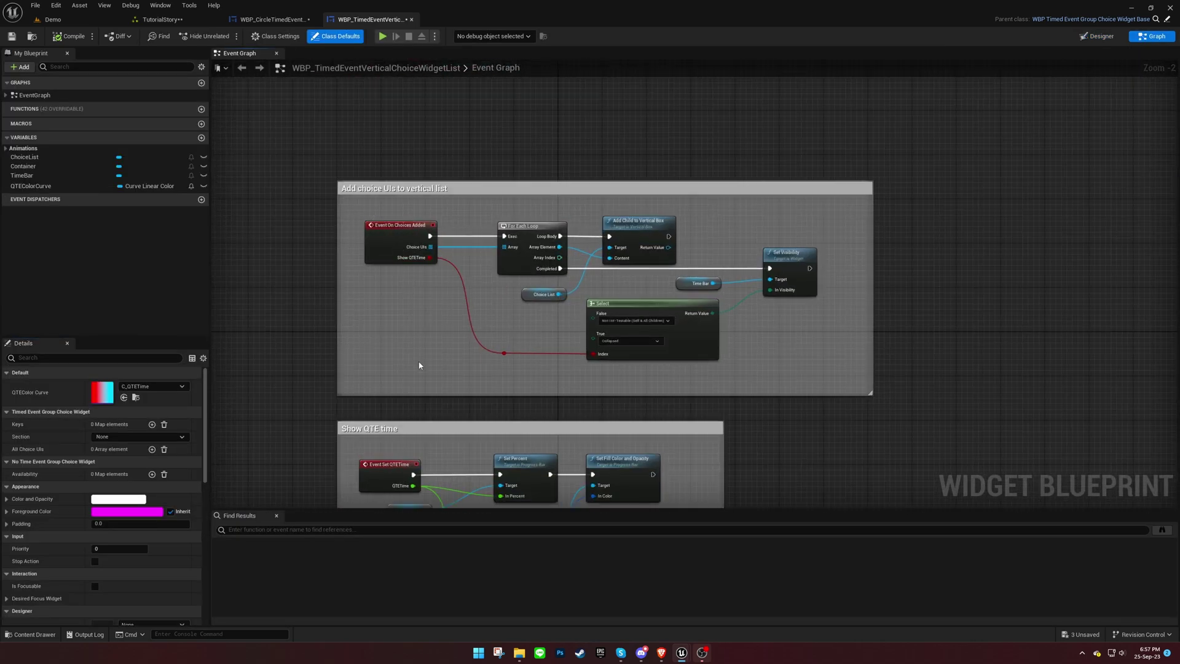
pyautogui.moveTo(420, 366); pyautogui.dragTo(421, 177, button='right')
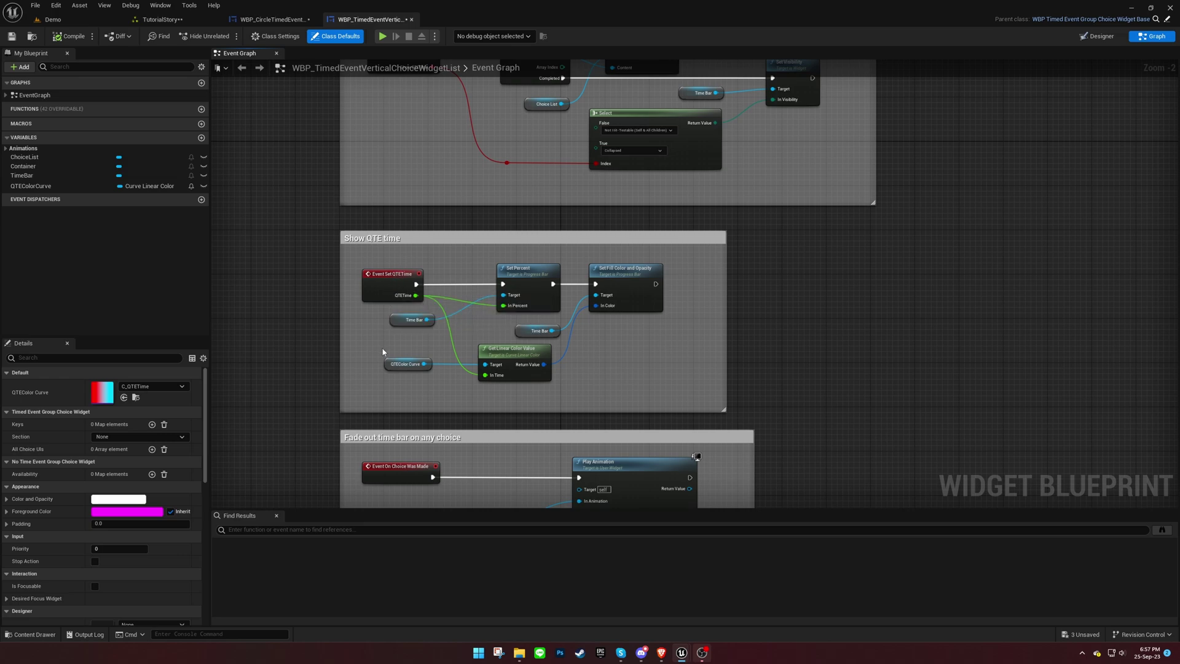
pyautogui.moveTo(381, 357); pyautogui.dragTo(379, 63, button='right')
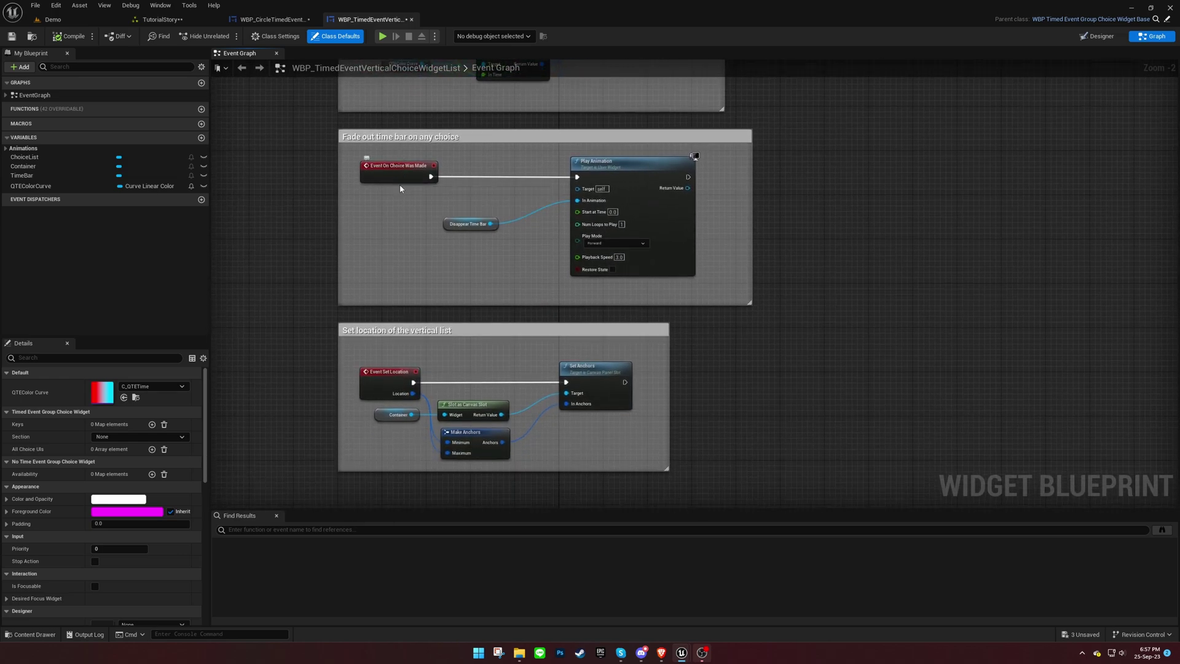